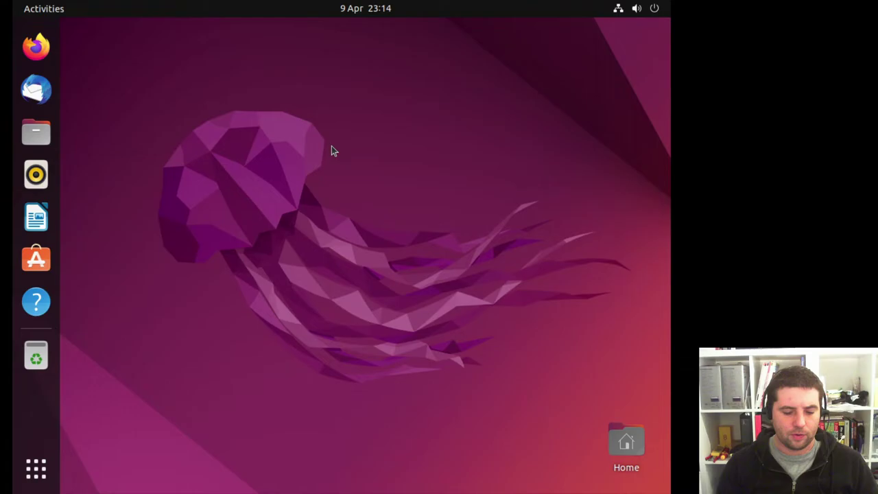
Open a terminal and run lsb_release -a to check the Ubuntu release.
{"action": "key", "text": "super"}
{"action": "type", "text": "termi"}
{"action": "key", "text": "Return"}
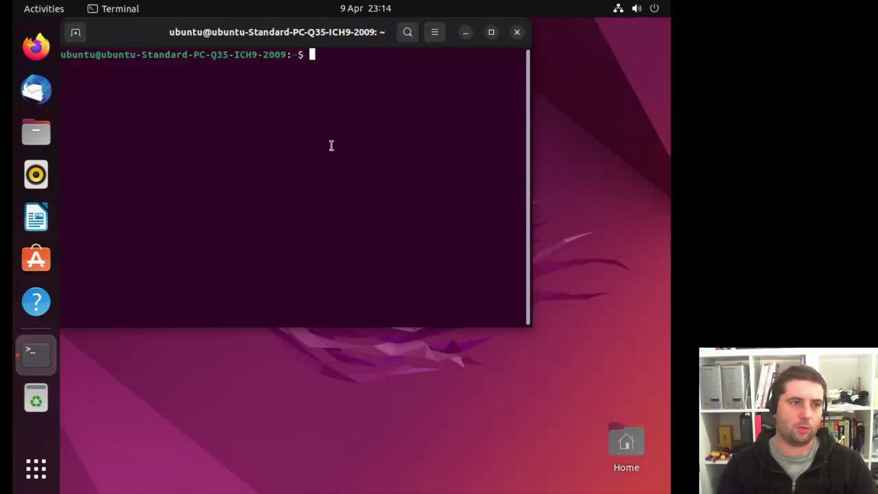
{"action": "type", "text": "lsb"}
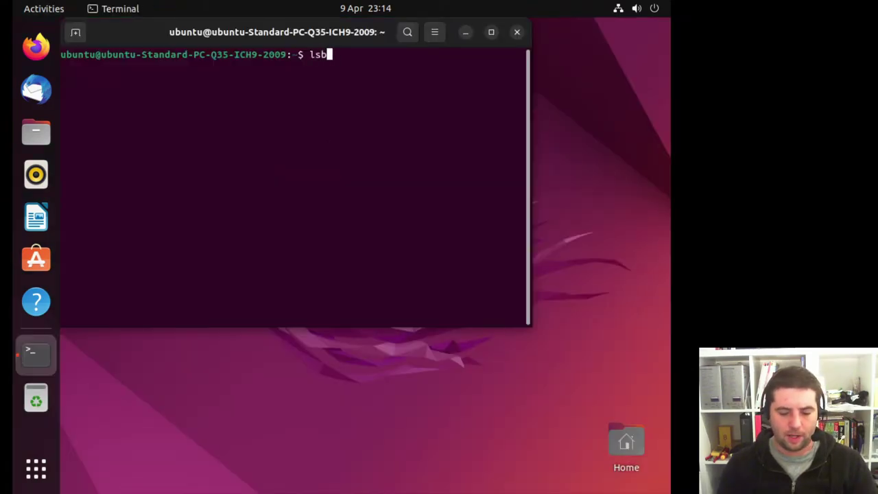
{"action": "type", "text": "_release -a"}
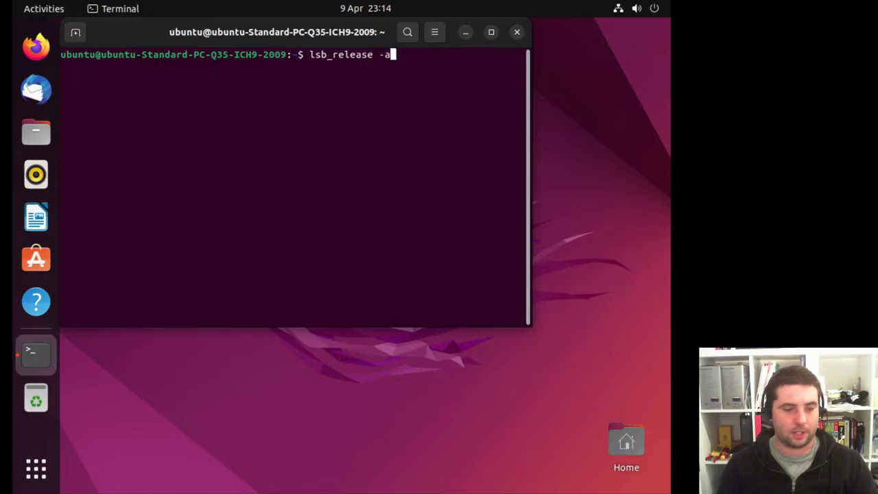
{"action": "key", "text": "Return"}
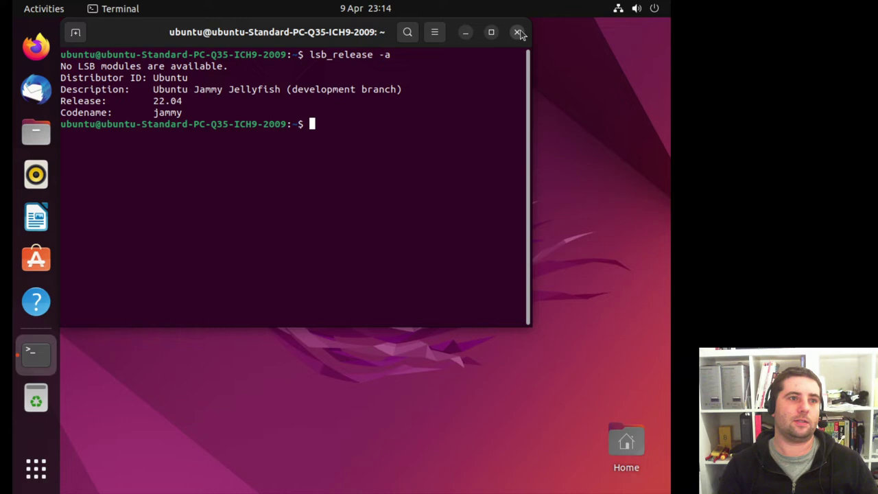
Open the wired connection's configuration from the network settings and set its IPv4 method to Manual.
{"action": "left_click", "coordinate": [635, 14]}
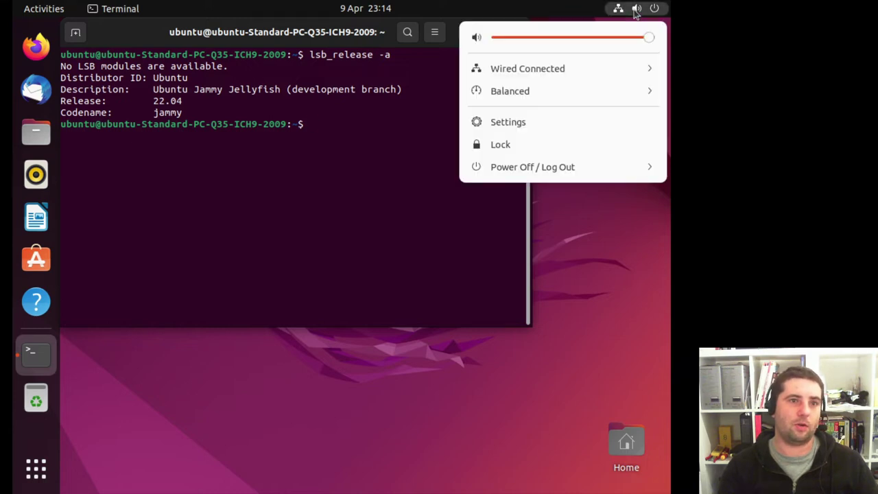
{"action": "left_click", "coordinate": [588, 68]}
{"action": "left_click", "coordinate": [541, 116]}
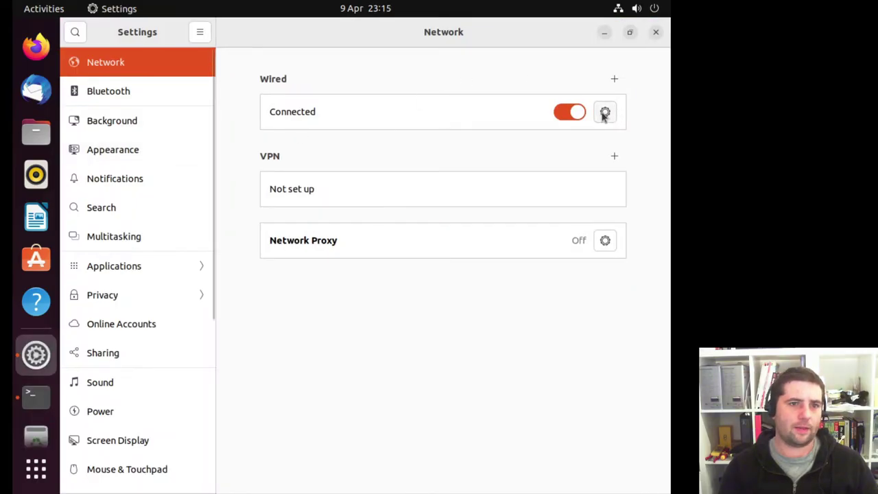
{"action": "left_click", "coordinate": [608, 113]}
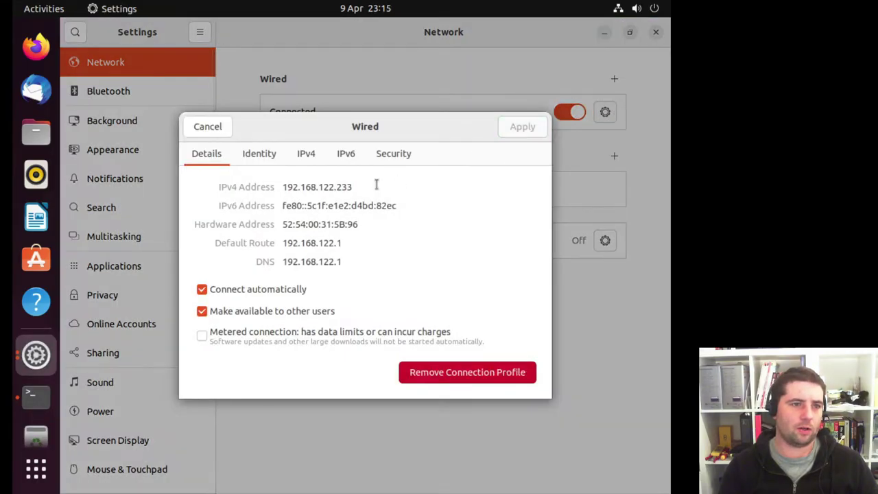
{"action": "left_click", "coordinate": [306, 153]}
{"action": "left_click", "coordinate": [293, 211]}
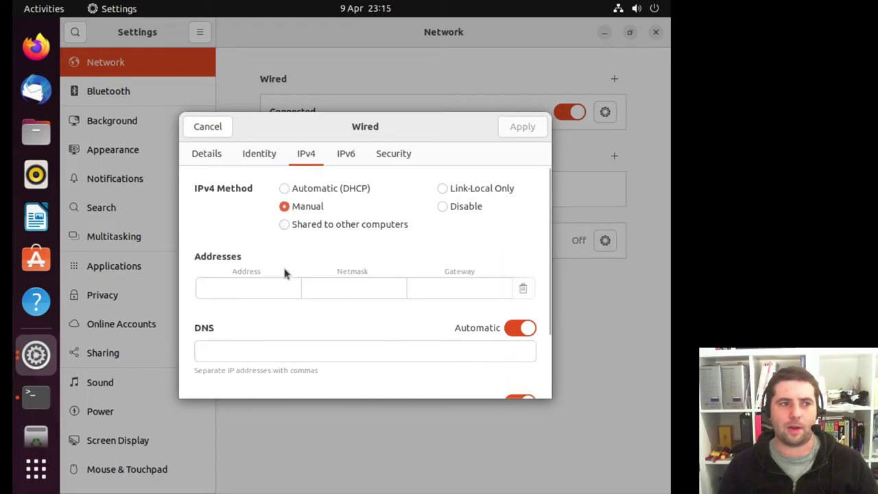
Apply a static IPv4 configuration with address 192.168.122.200, netmask 24 and gateway 192.168.122.1.
{"action": "left_click", "coordinate": [265, 293]}
{"action": "type", "text": "192.168.122.200"}
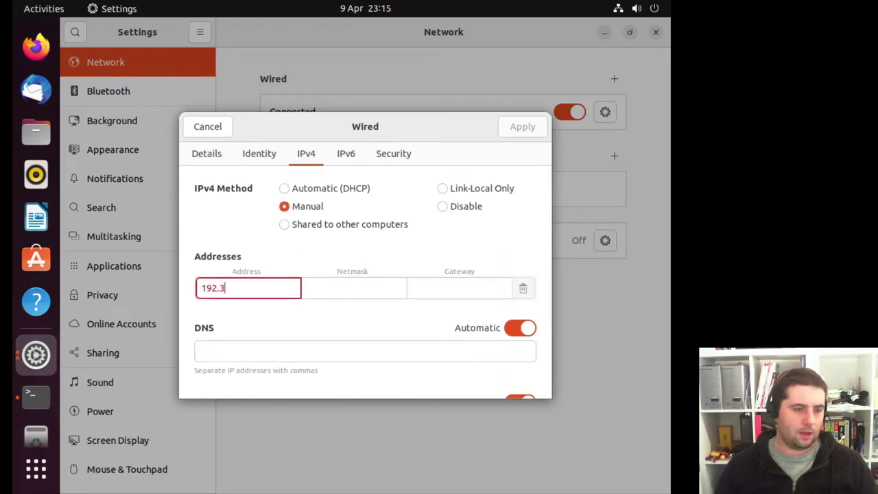
{"action": "left_click", "coordinate": [365, 287]}
{"action": "type", "text": "24"}
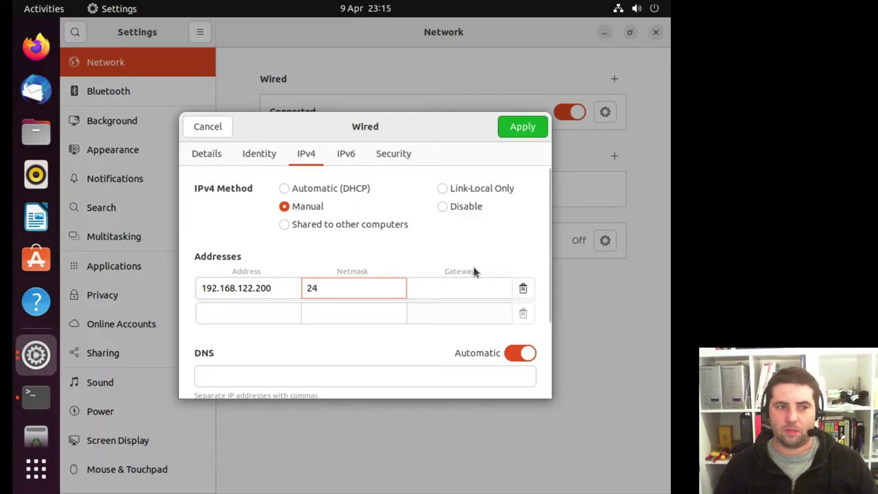
{"action": "left_click", "coordinate": [458, 281]}
{"action": "type", "text": "192.168.122.1"}
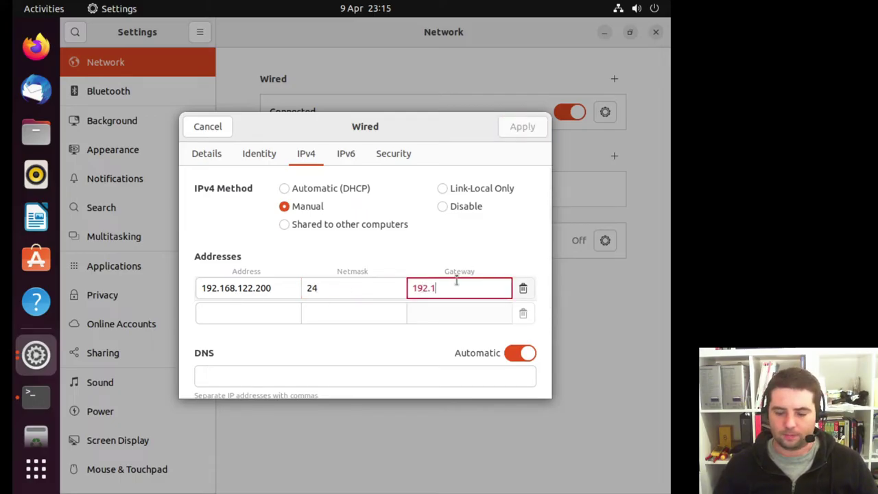
{"action": "left_click", "coordinate": [519, 128]}
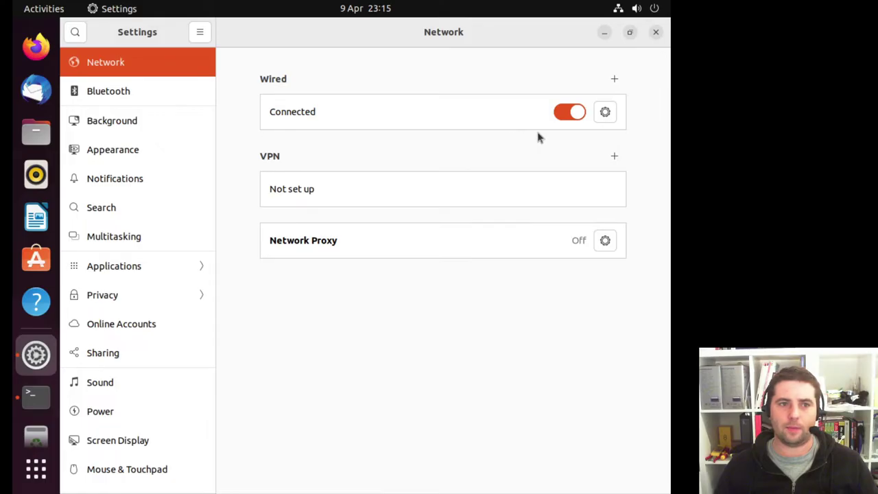
Restart the wired connection by switching it off and on, and close the network settings.
{"action": "left_click", "coordinate": [568, 116]}
{"action": "left_click", "coordinate": [568, 116]}
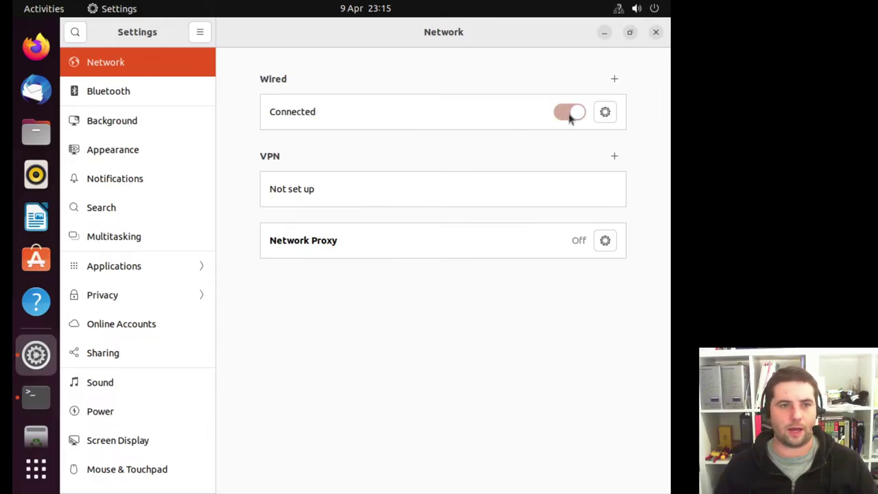
{"action": "left_click", "coordinate": [655, 34]}
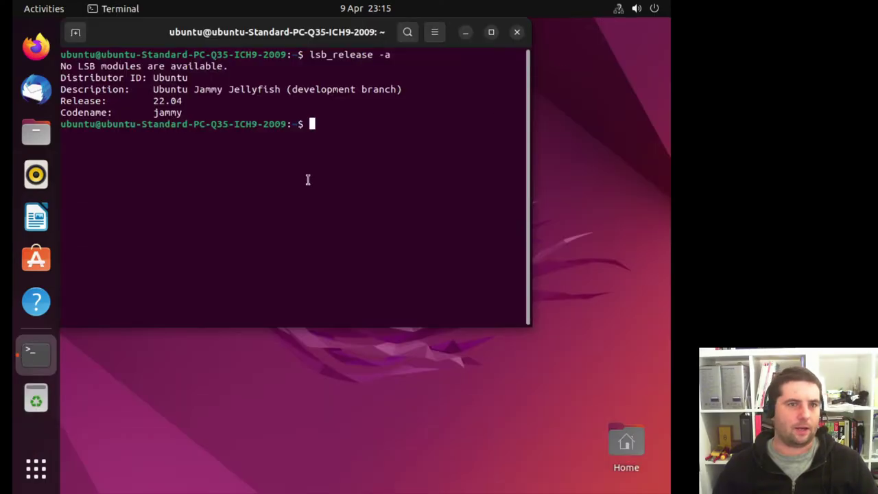
Run ip address show in the terminal and examine the IPv4 address and scope of interface enp1s0.
{"action": "type", "text": "ip addre"}
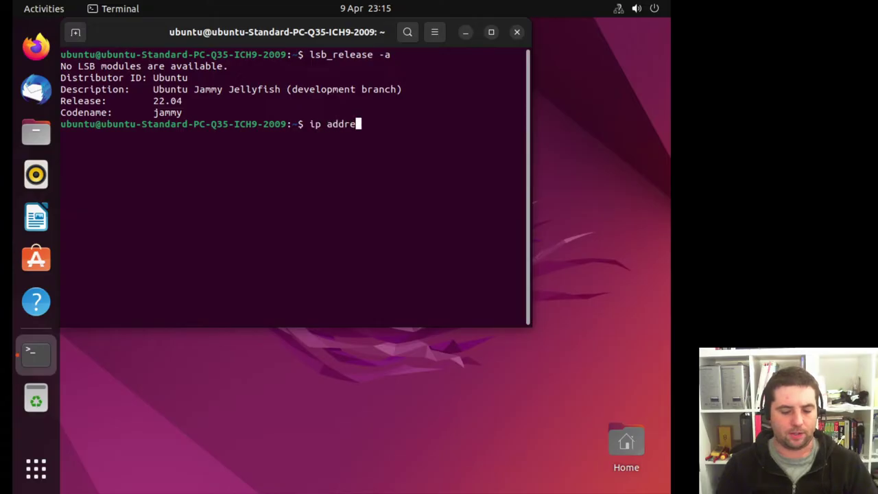
{"action": "type", "text": "ss show"}
{"action": "key", "text": "Return"}
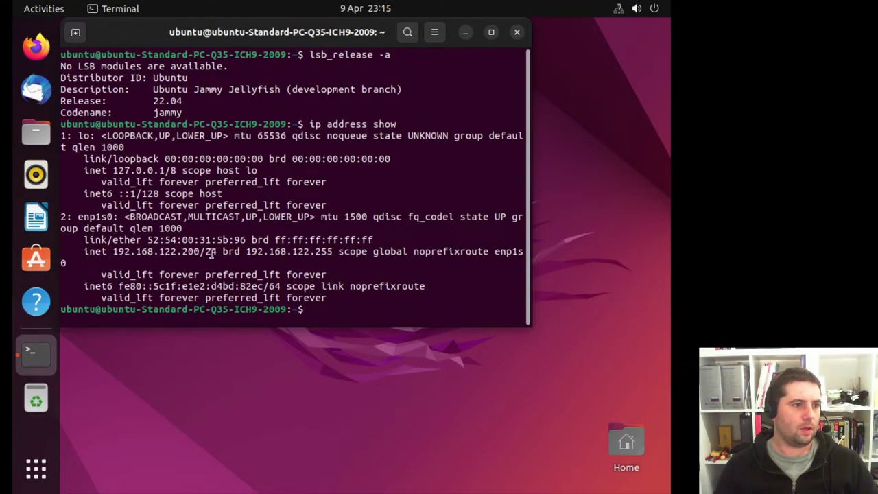
{"action": "left_click_drag", "start_coordinate": [114, 252], "coordinate": [201, 252]}
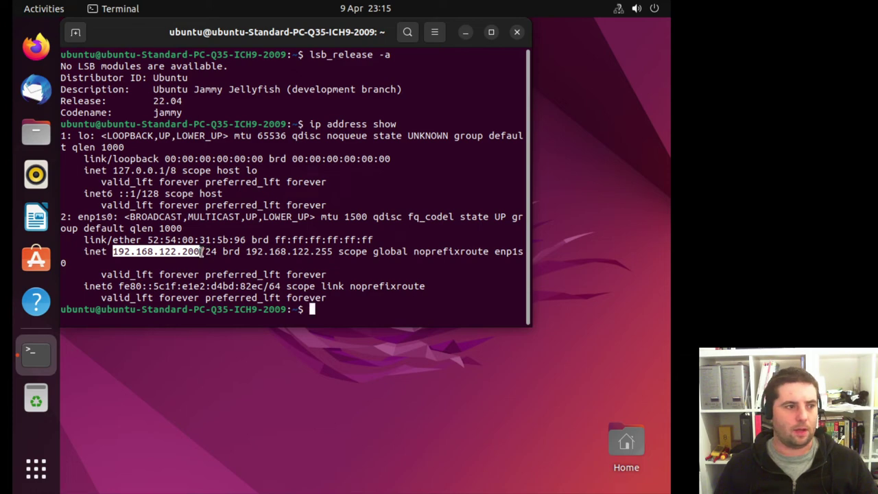
{"action": "left_click", "coordinate": [203, 252]}
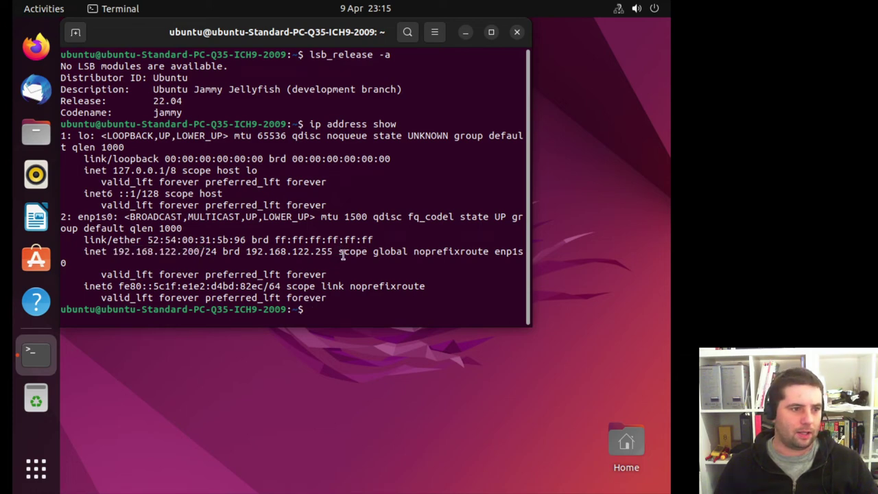
{"action": "left_click_drag", "start_coordinate": [338, 252], "coordinate": [342, 265]}
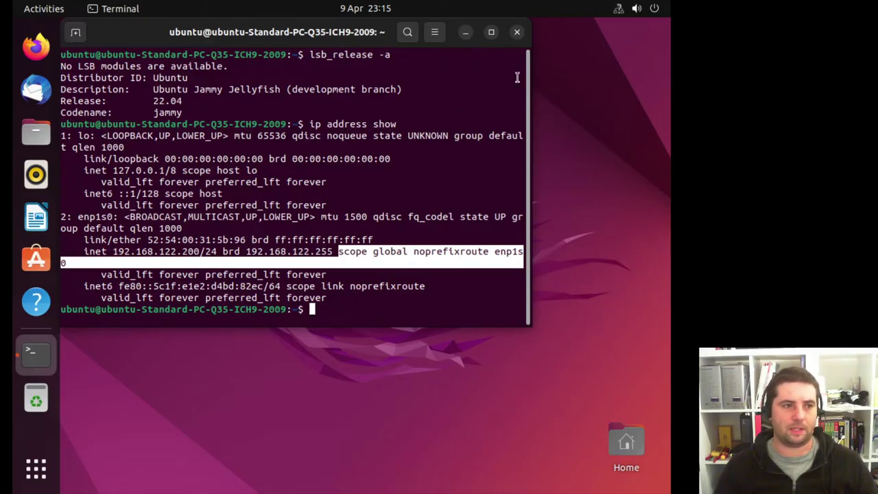
Return the wired connection's IPv4 method to Automatic (DHCP), apply it, restart the connection and close the settings.
{"action": "left_click", "coordinate": [632, 9]}
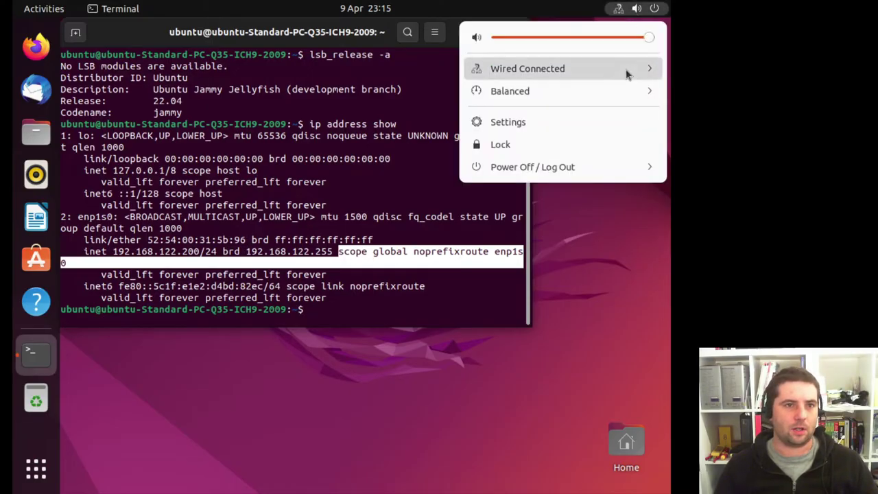
{"action": "left_click", "coordinate": [626, 69]}
{"action": "left_click", "coordinate": [610, 113]}
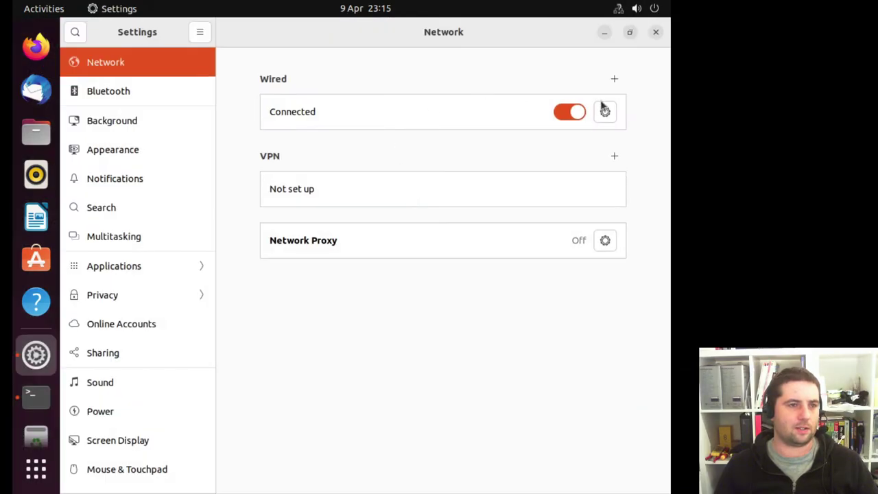
{"action": "left_click", "coordinate": [604, 111]}
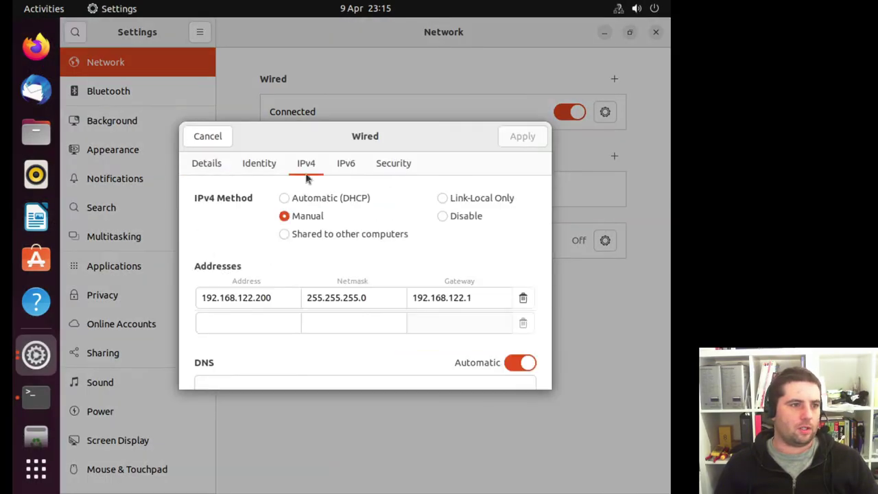
{"action": "left_click", "coordinate": [515, 135]}
{"action": "left_click", "coordinate": [568, 112]}
{"action": "key", "text": "ctrl+q"}
Rerun ip address show and examine whether the enp1s0 address is assigned dynamically.
{"action": "key", "text": "Up"}
{"action": "key", "text": "Return"}
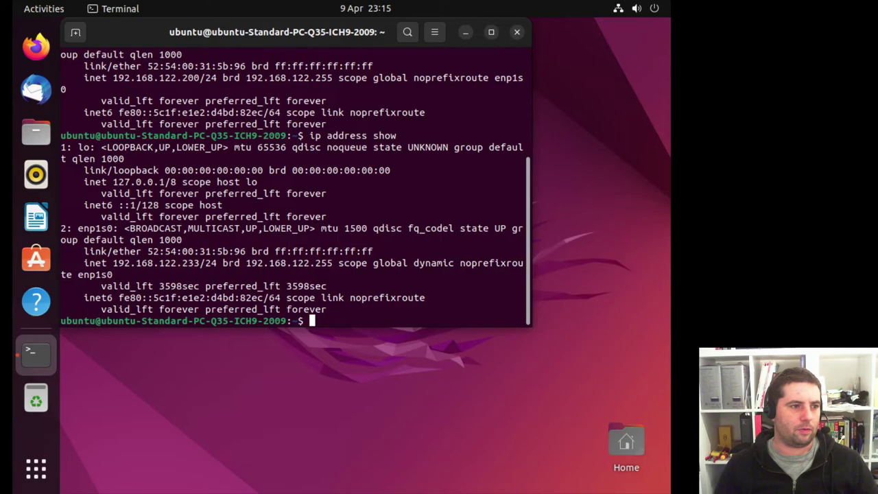
{"action": "left_click_drag", "start_coordinate": [235, 257], "coordinate": [323, 264]}
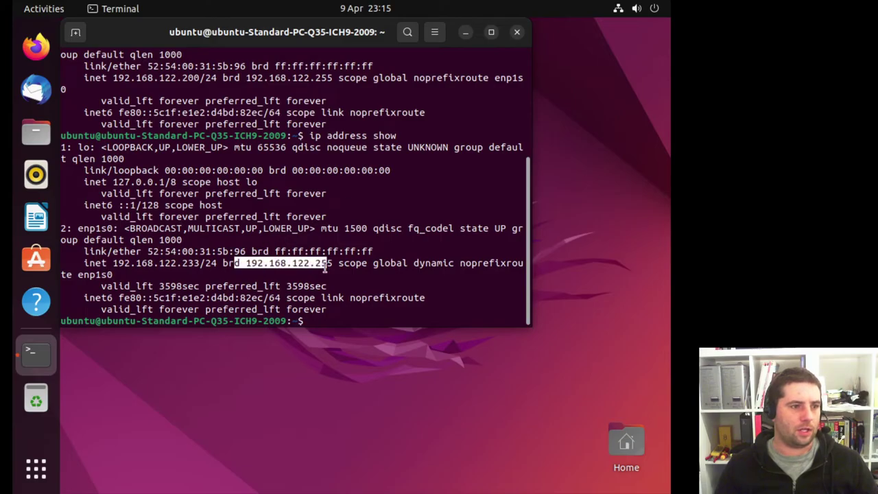
{"action": "left_click_drag", "start_coordinate": [182, 263], "coordinate": [203, 263]}
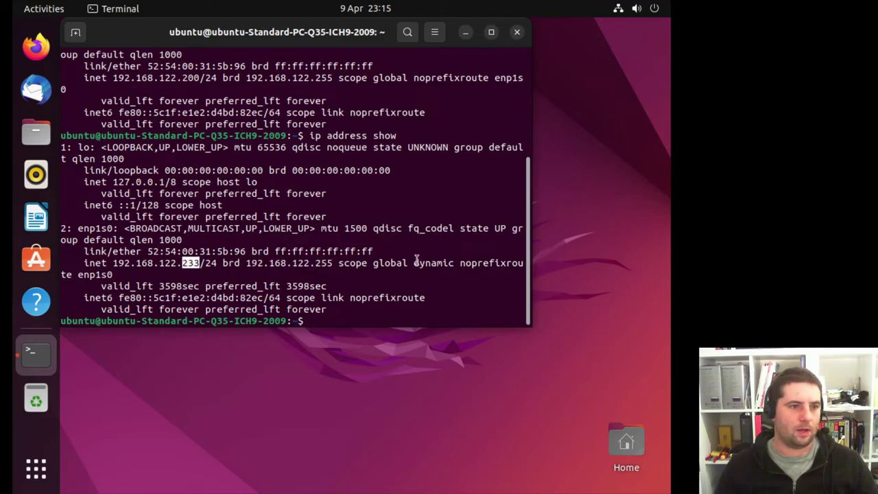
{"action": "left_click_drag", "start_coordinate": [415, 263], "coordinate": [451, 268]}
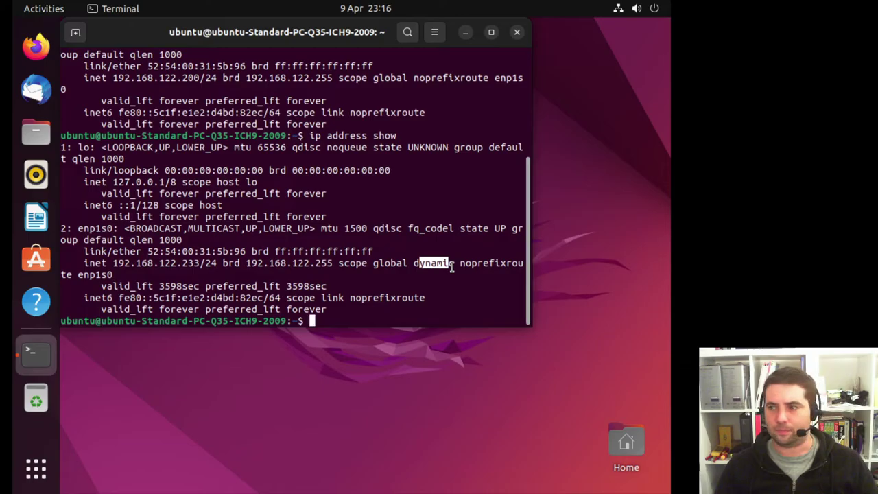
{"action": "left_click", "coordinate": [452, 268]}
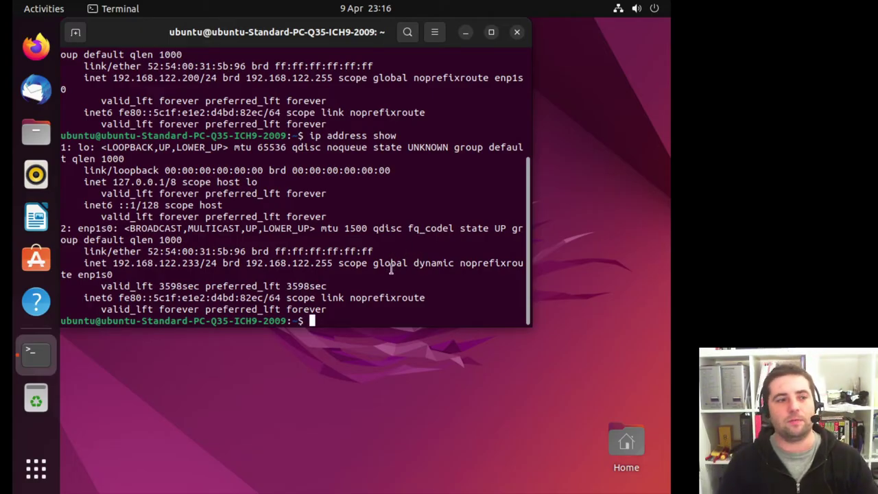
Select the interface name enp1s0 in the latest command output.
{"action": "double_click", "coordinate": [96, 228]}
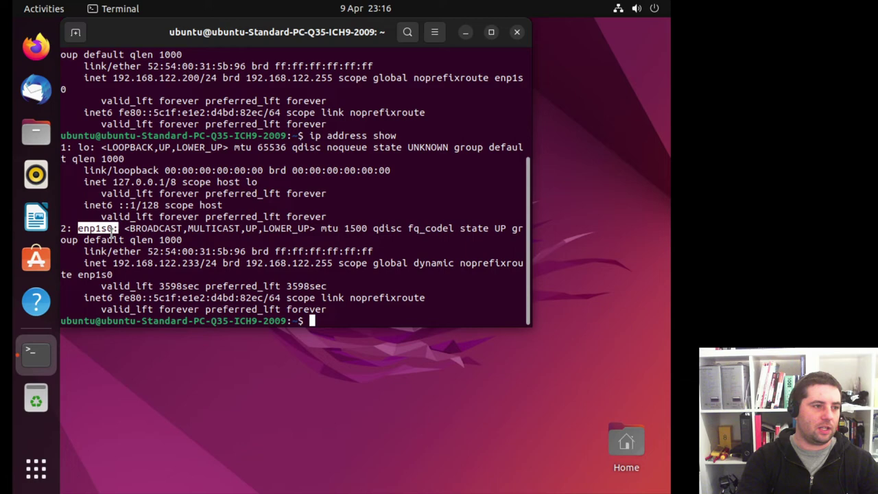
{"action": "left_click", "coordinate": [80, 238]}
{"action": "left_click_drag", "start_coordinate": [78, 228], "coordinate": [115, 230]}
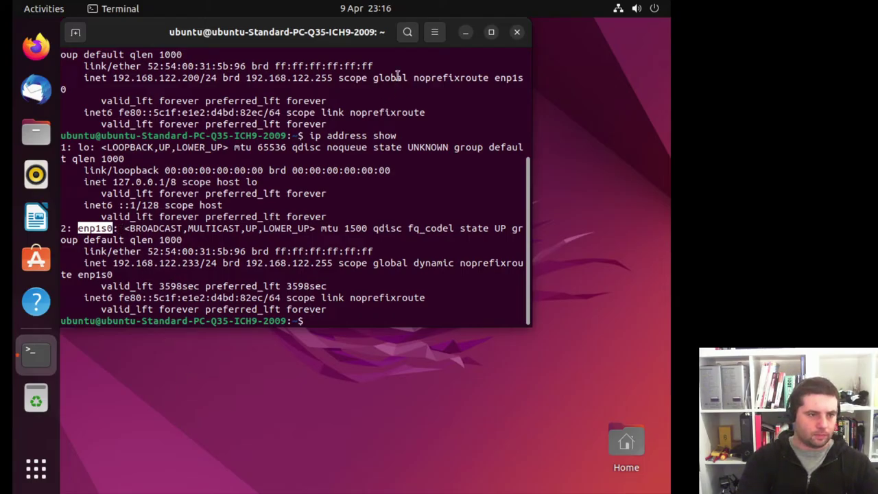
In a new terminal tab, open /etc/netplan/01-network-manager-all.yaml in nano with sudo.
{"action": "right_click", "coordinate": [249, 134]}
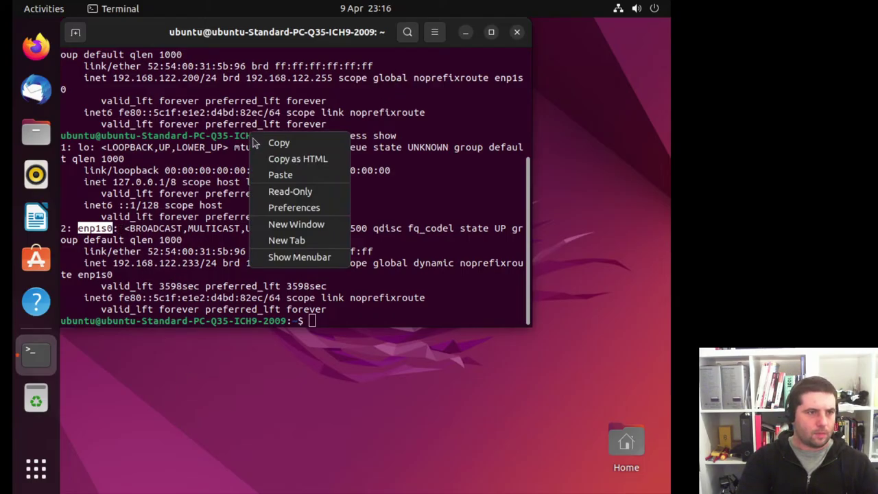
{"action": "left_click", "coordinate": [299, 239]}
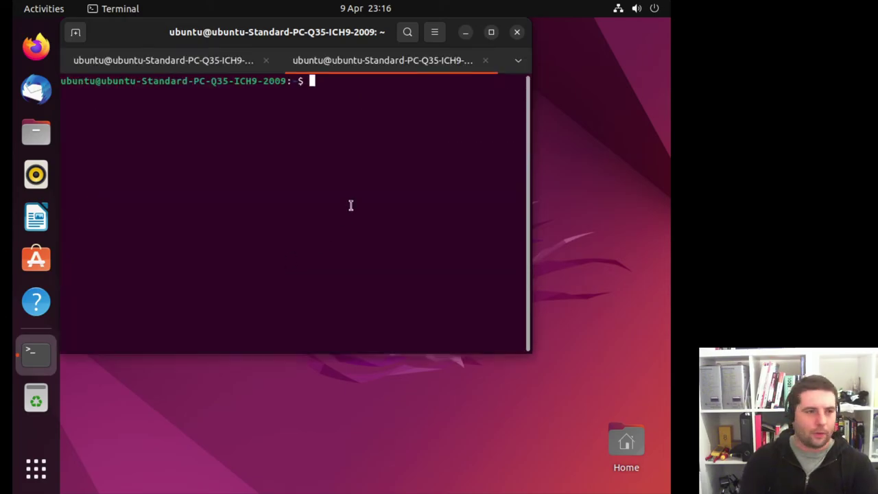
{"action": "type", "text": "sudo "}
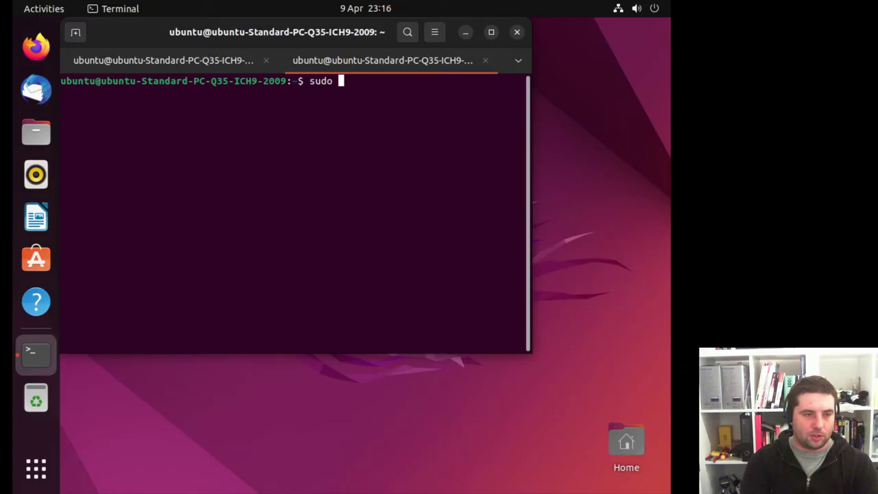
{"action": "type", "text": "nano "}
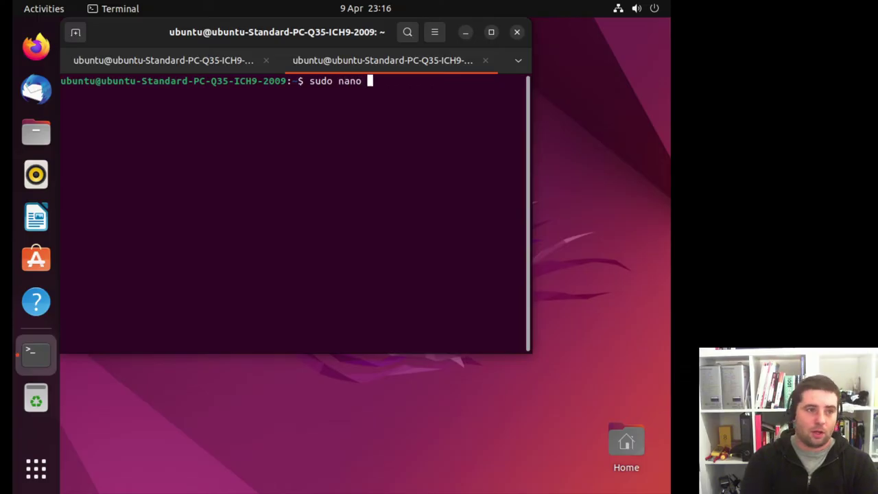
{"action": "type", "text": "/etc/"}
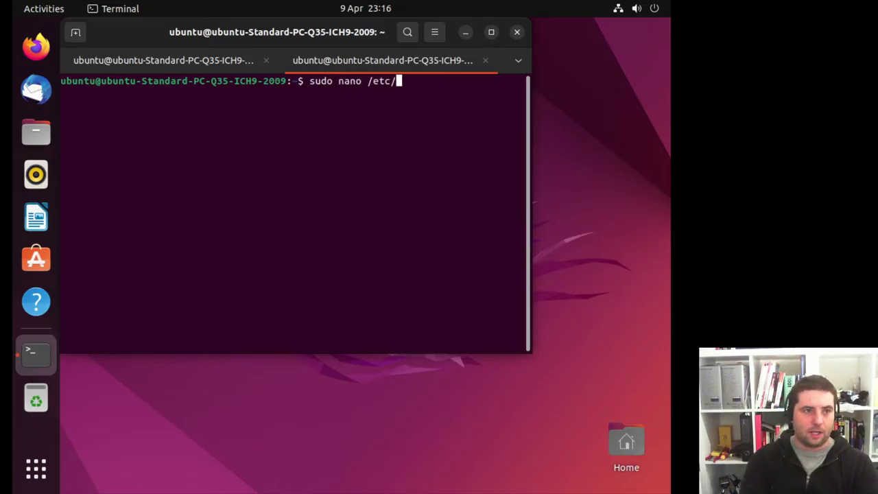
{"action": "type", "text": "netplan/"}
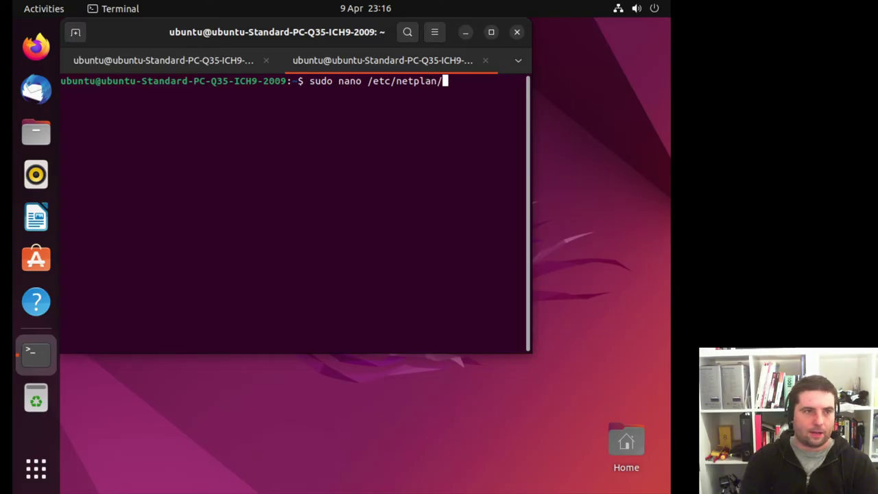
{"action": "key", "text": "Tab"}
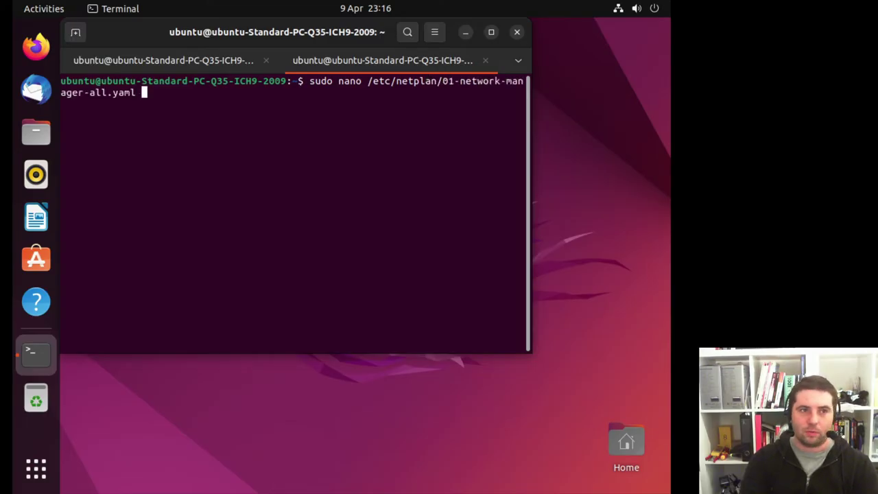
{"action": "key", "text": "Return"}
Comment out the renderer: NetworkManager line with a # at its start.
{"action": "key", "text": "Down"}
{"action": "key", "text": "Down"}
{"action": "key", "text": "Down"}
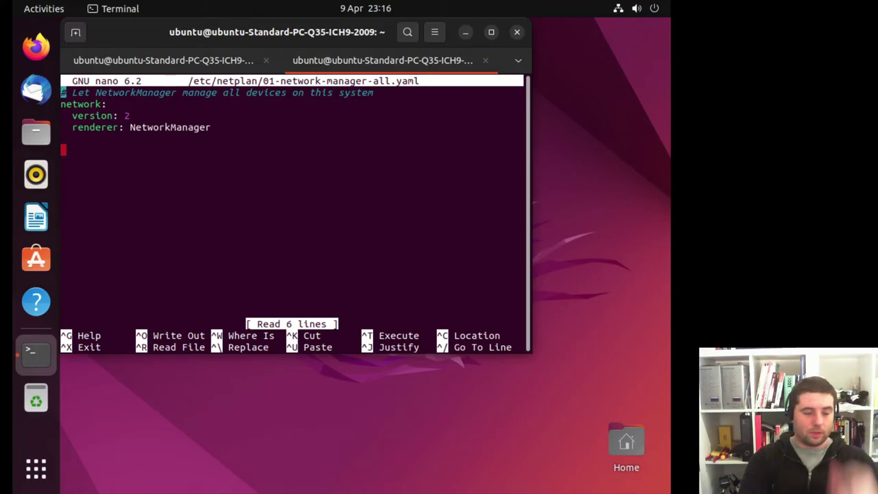
{"action": "key", "text": "Down"}
{"action": "key", "text": "Down"}
{"action": "key", "text": "Down"}
{"action": "key", "text": "Down"}
{"action": "key", "text": "Up"}
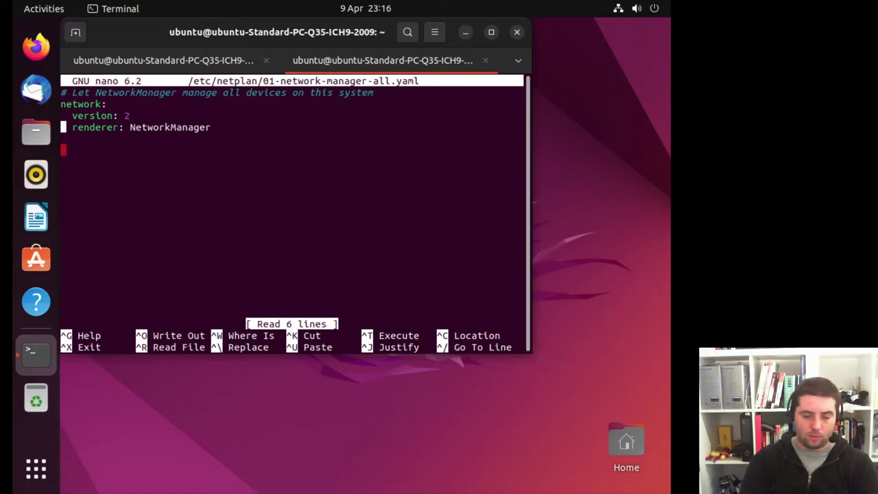
{"action": "type", "text": "#"}
{"action": "key", "text": "Down"}
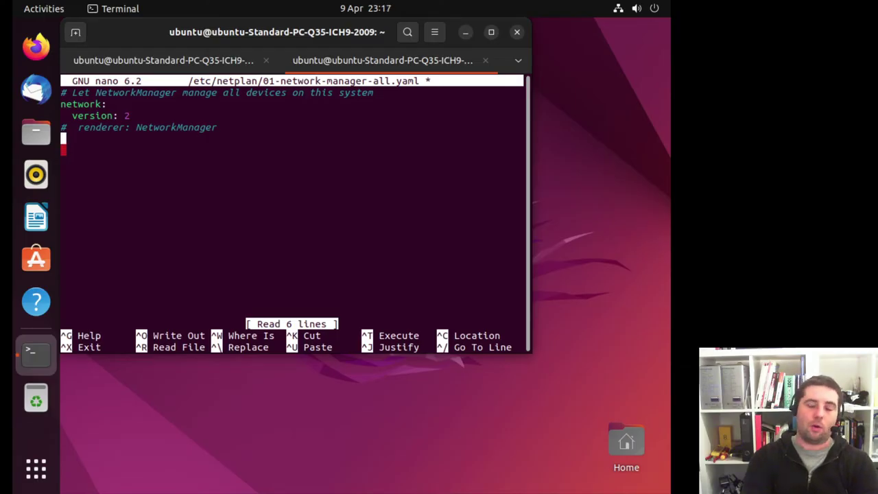
Add the line renderer: networkd below the commented-out renderer, indented by two spaces.
{"action": "key", "text": "Up"}
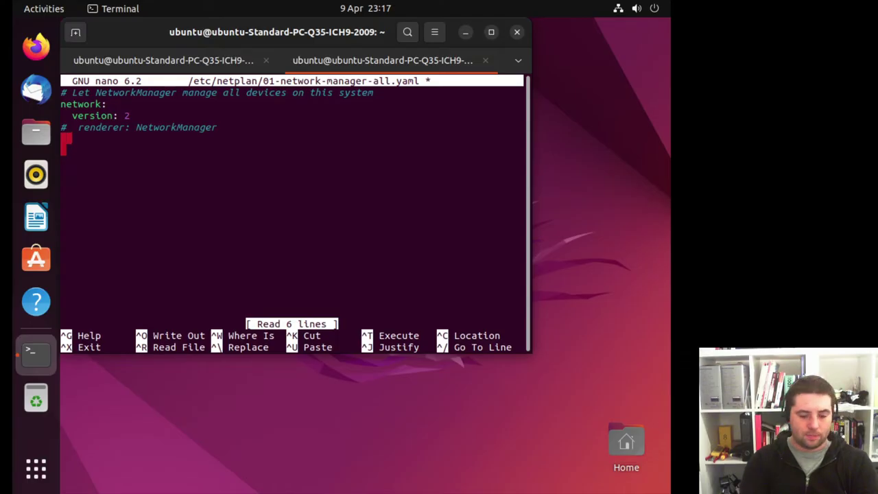
{"action": "type", "text": "renderer: "}
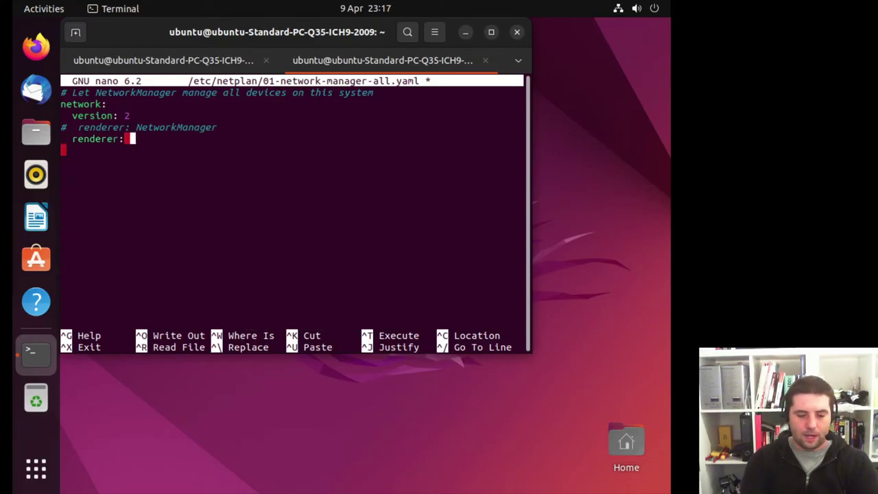
{"action": "type", "text": "netwrokd"}
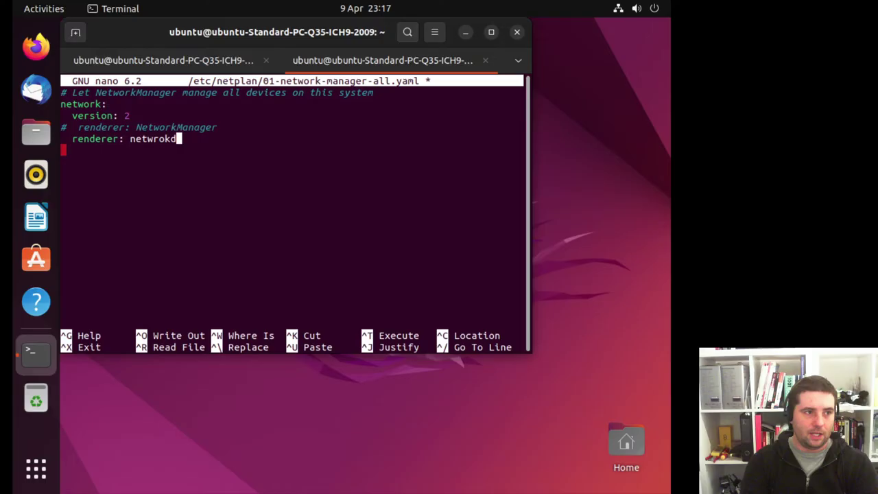
{"action": "key", "text": "BackSpace"}
{"action": "key", "text": "BackSpace"}
{"action": "key", "text": "BackSpace"}
{"action": "key", "text": "BackSpace"}
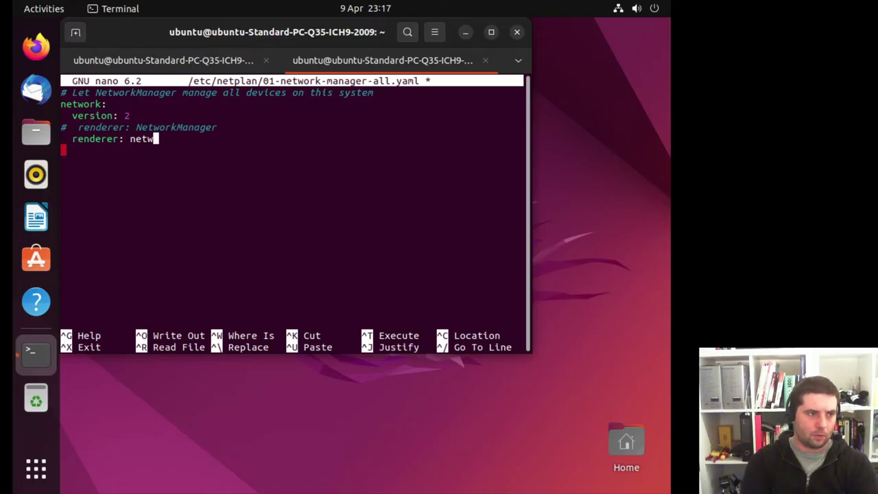
{"action": "type", "text": "orkd"}
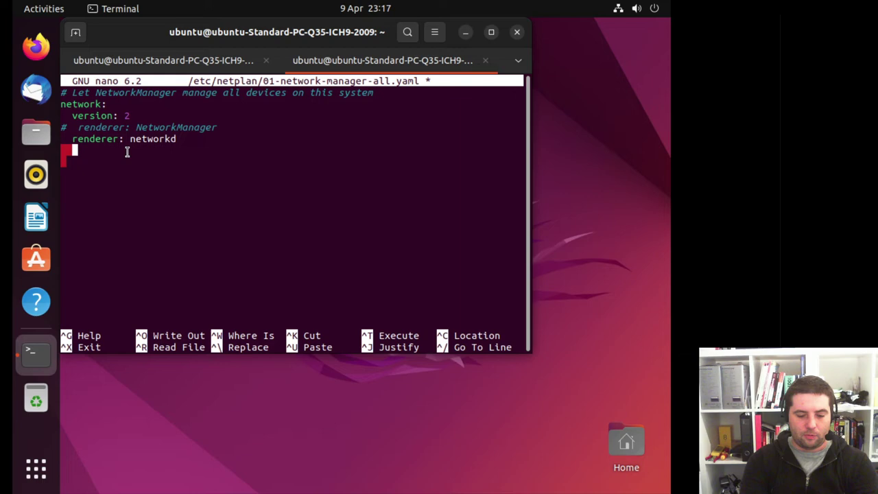
Add an ethernets: key on the line below the renderer, at the same indentation.
{"action": "type", "text": "ethernets"}
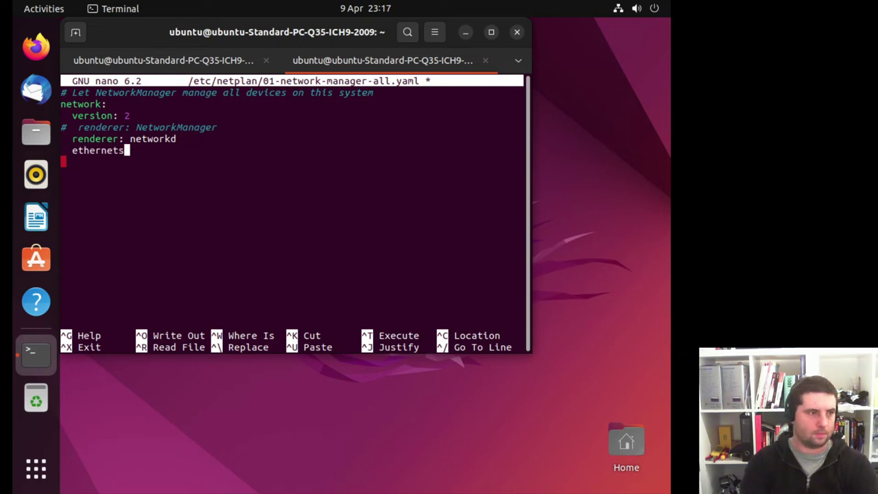
{"action": "type", "text": ":"}
{"action": "key", "text": "Return"}
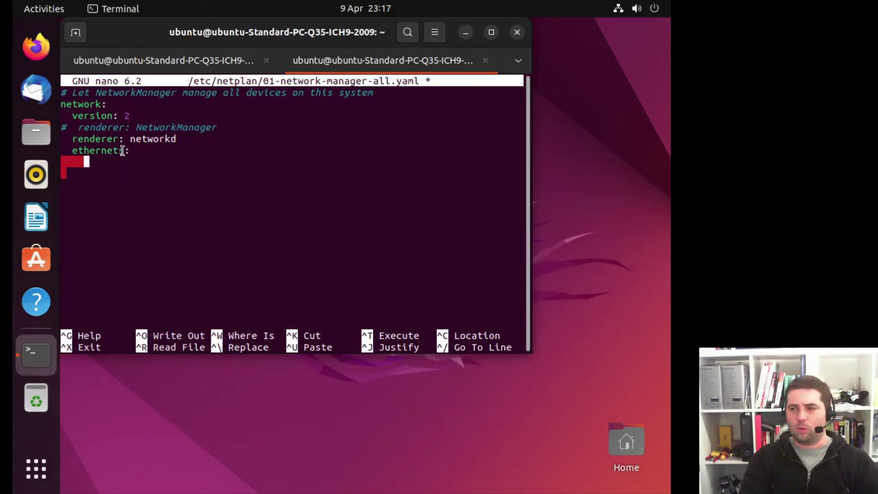
Check the interface name in the earlier ip address output and add enp1s0: nested under ethernets.
{"action": "left_click", "coordinate": [207, 62]}
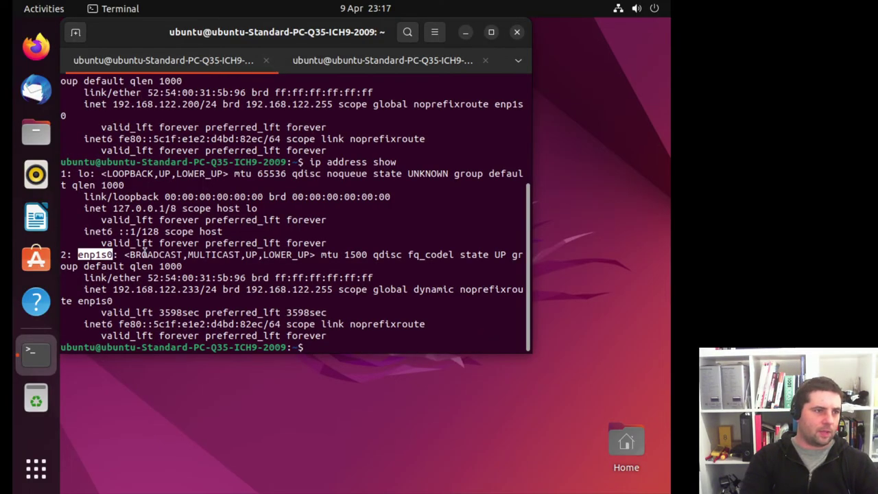
{"action": "left_click", "coordinate": [384, 61]}
{"action": "type", "text": "en"}
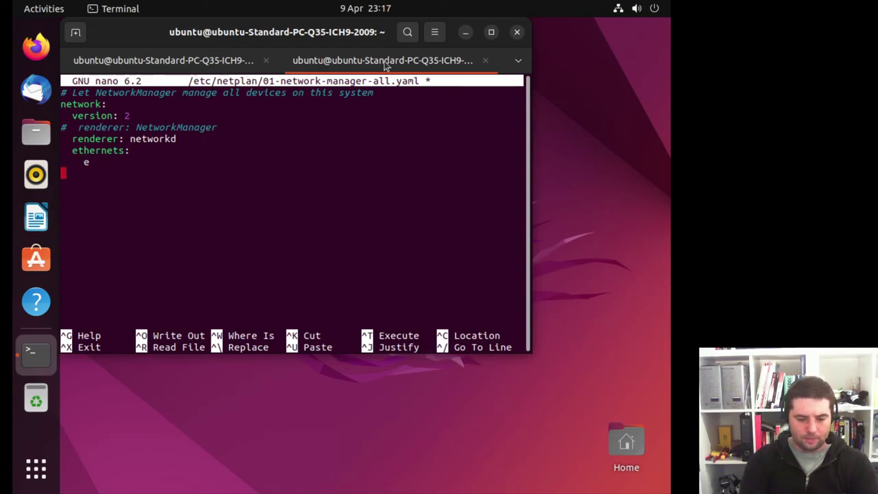
{"action": "key", "text": "ctrl+Page_Up"}
{"action": "key", "text": "ctrl+Page_Down"}
{"action": "type", "text": "p1s0"}
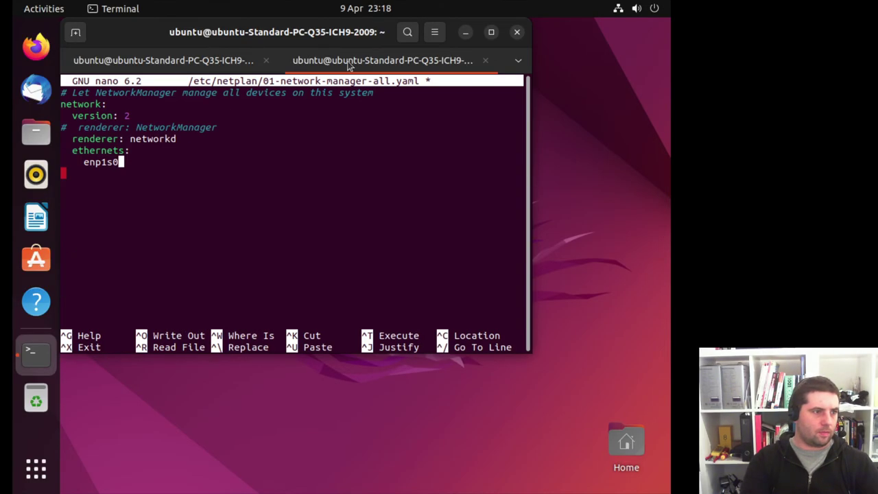
{"action": "type", "text": ":"}
{"action": "key", "text": "Return"}
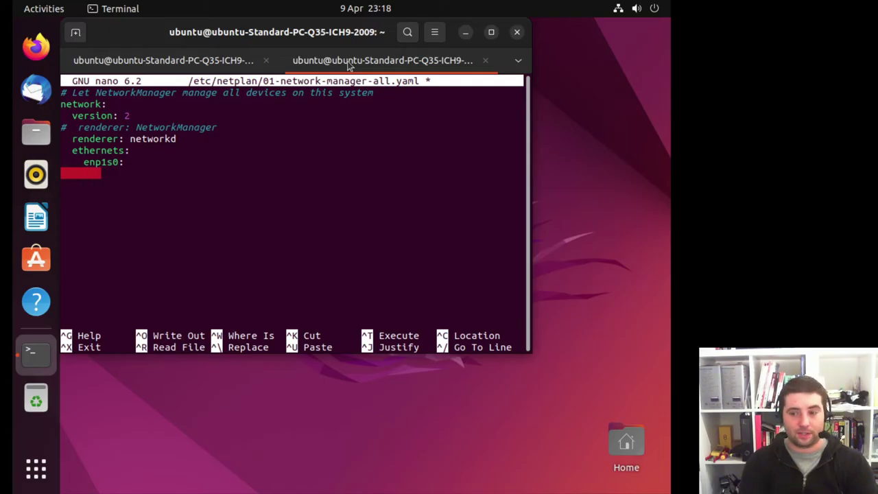
Add an addresses: key nested under enp1s0, without inline brackets, and start a new line below it.
{"action": "type", "text": "addresses: []"}
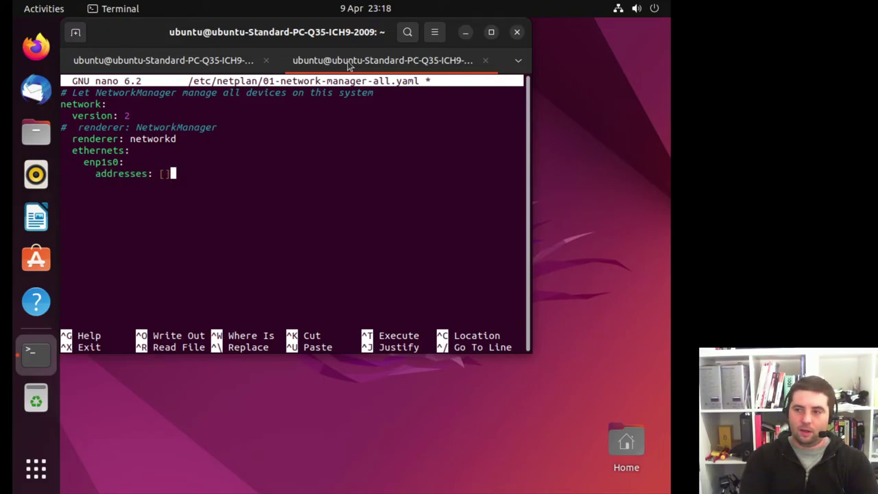
{"action": "key", "text": "BackSpace"}
{"action": "key", "text": "BackSpace"}
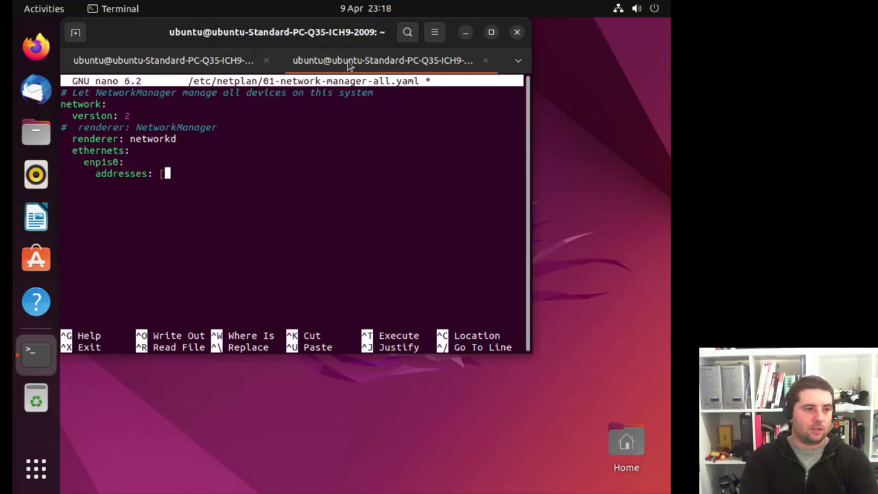
{"action": "key", "text": "BackSpace"}
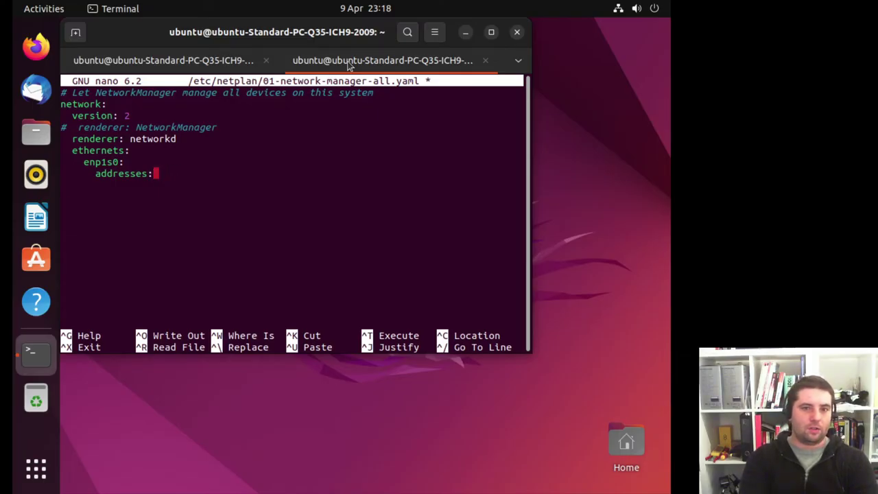
{"action": "key", "text": "Return"}
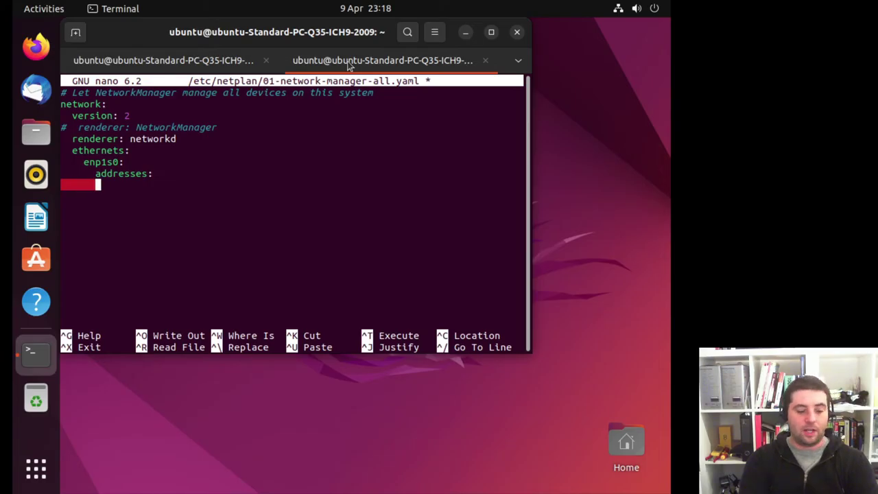
Enter 192.168.122.150/24 as an indented dash list item under the enp1s0 addresses.
{"action": "type", "text": "- "}
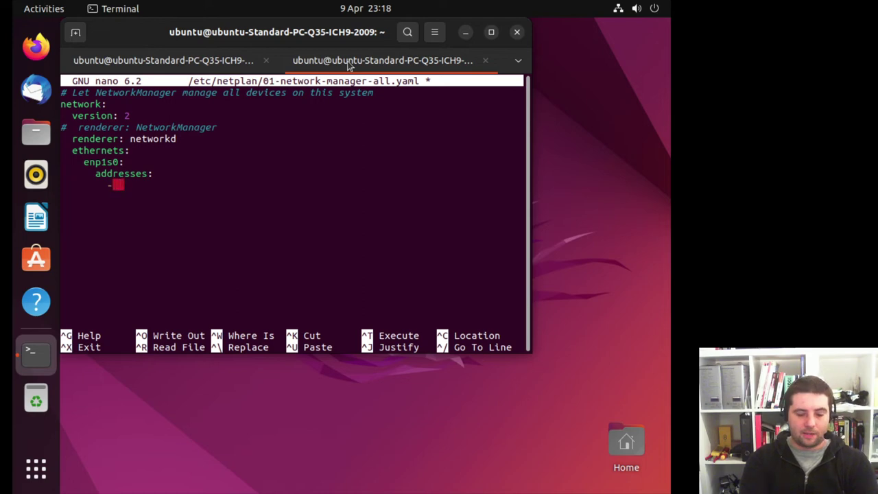
{"action": "type", "text": " 192.168.122.300"}
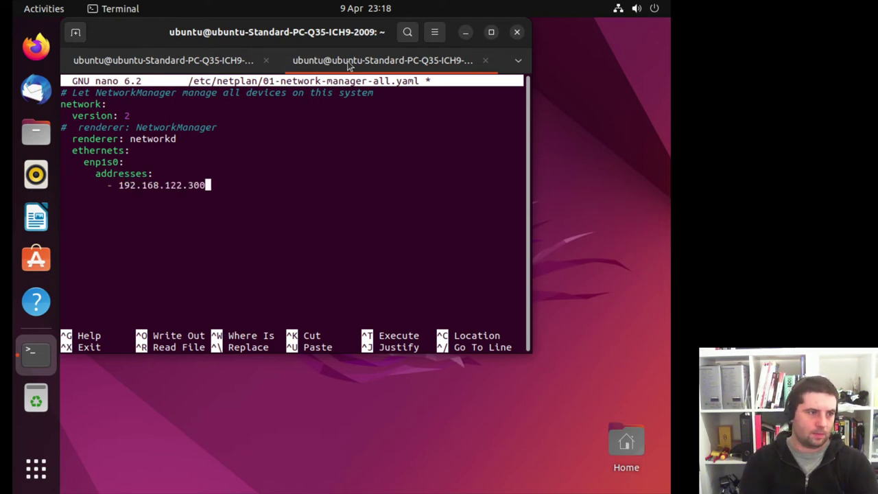
{"action": "key", "text": "BackSpace"}
{"action": "key", "text": "BackSpace"}
{"action": "key", "text": "BackSpace"}
{"action": "type", "text": "150/24"}
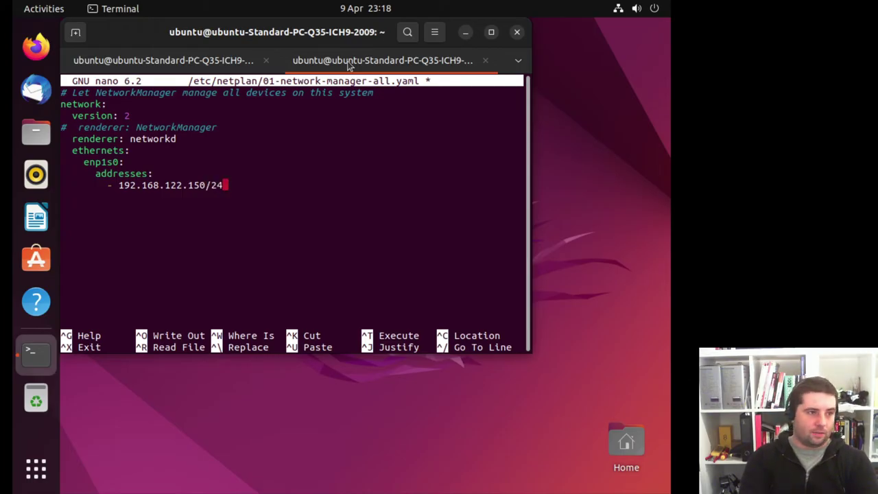
{"action": "key", "text": "Return"}
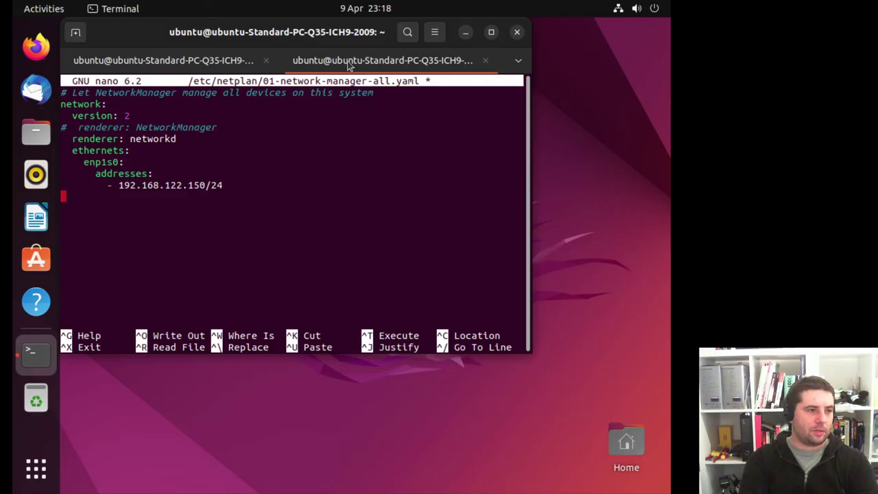
Add a nameservers: key under enp1s0 with a nested addresses: entry holding an empty bracketed list.
{"action": "type", "text": "nameservers:"}
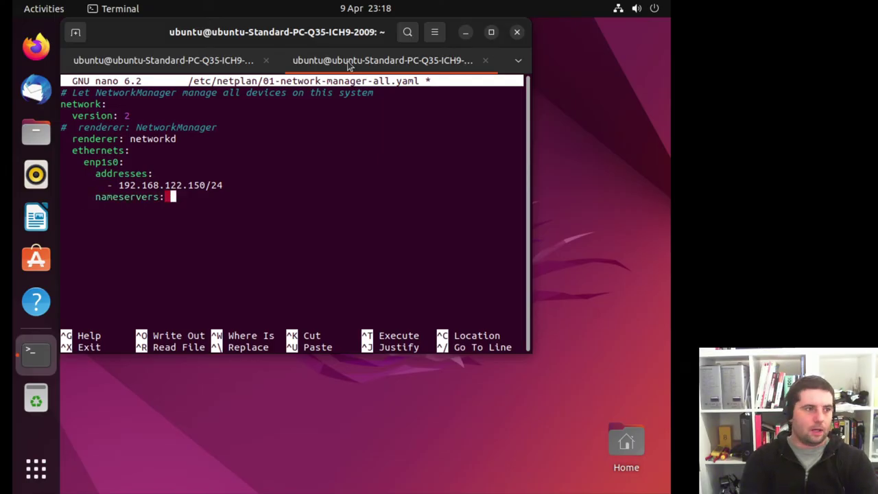
{"action": "key", "text": "Return"}
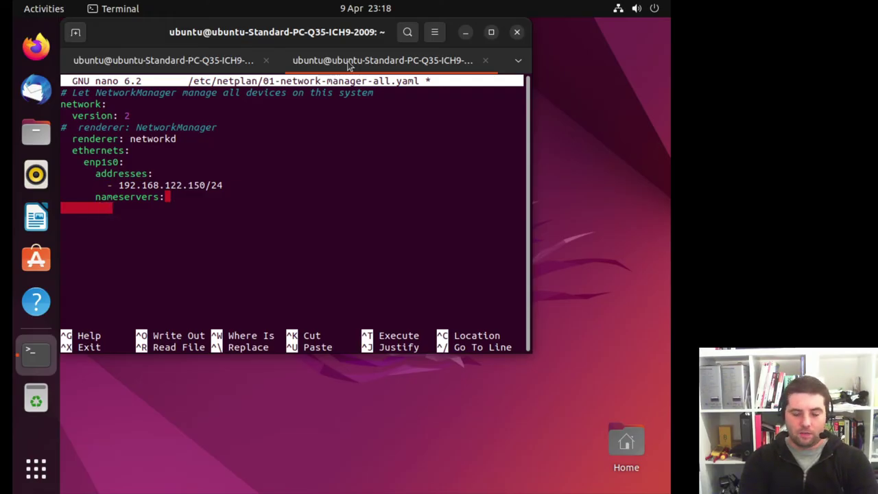
{"action": "type", "text": "addresses: []"}
{"action": "key", "text": "Left"}
{"action": "key", "text": "Left"}
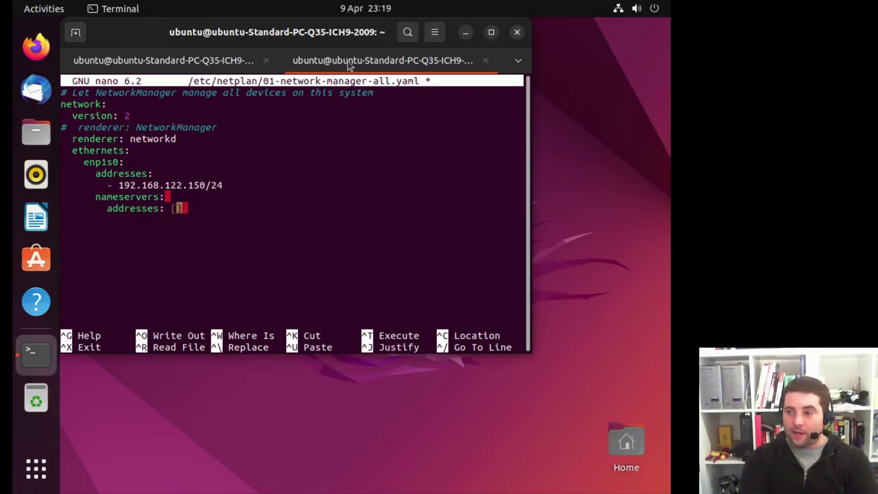
Fill the nameserver address list with 192.168.122.1 and 1.1.1.1, separated by a comma.
{"action": "type", "text": "192.168.122.1,11"}
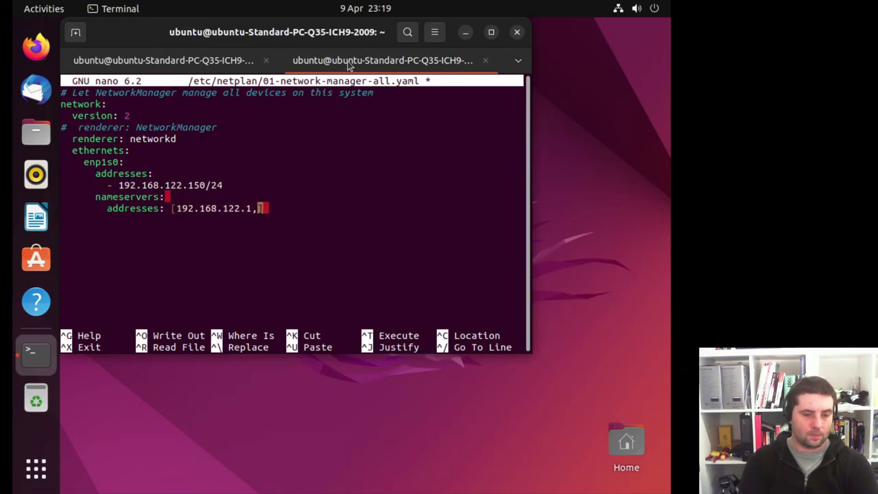
{"action": "type", "text": "1"}
{"action": "key", "text": "BackSpace"}
{"action": "key", "text": "BackSpace"}
{"action": "type", "text": ".1."}
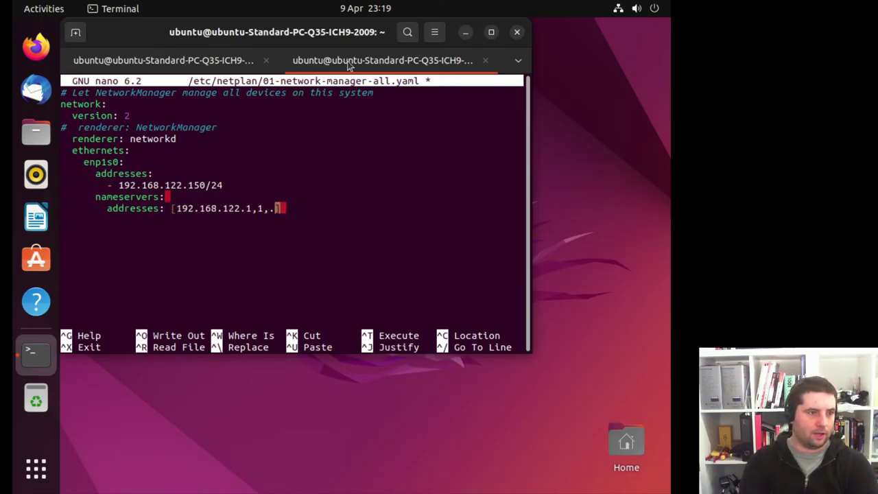
{"action": "key", "text": "BackSpace"}
{"action": "key", "text": "BackSpace"}
{"action": "type", "text": ".1.1.1"}
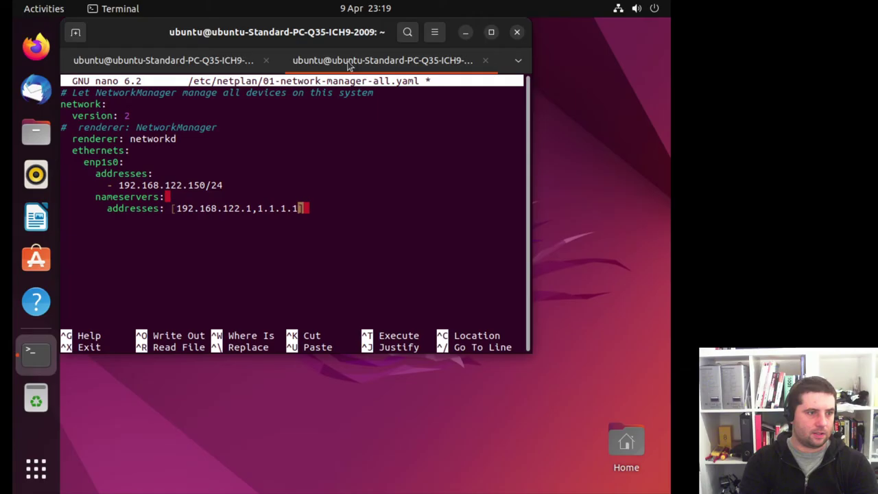
{"action": "key", "text": "Return"}
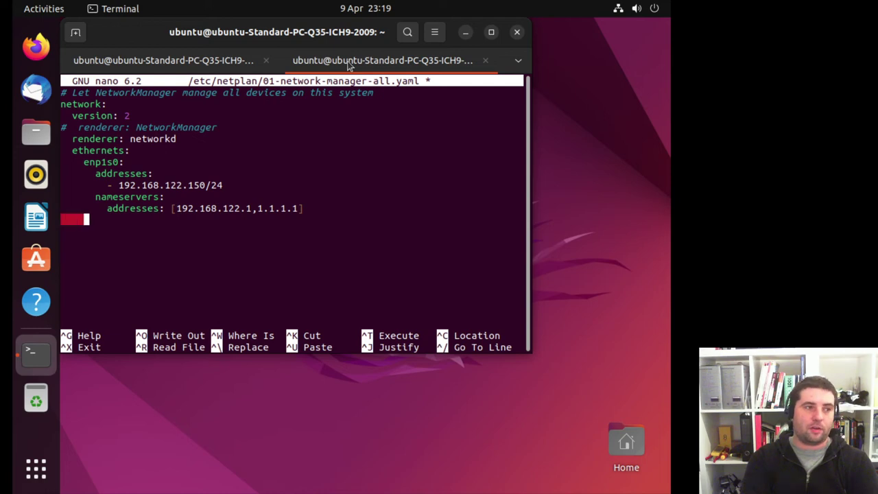
{"action": "type", "text": "gateway"}
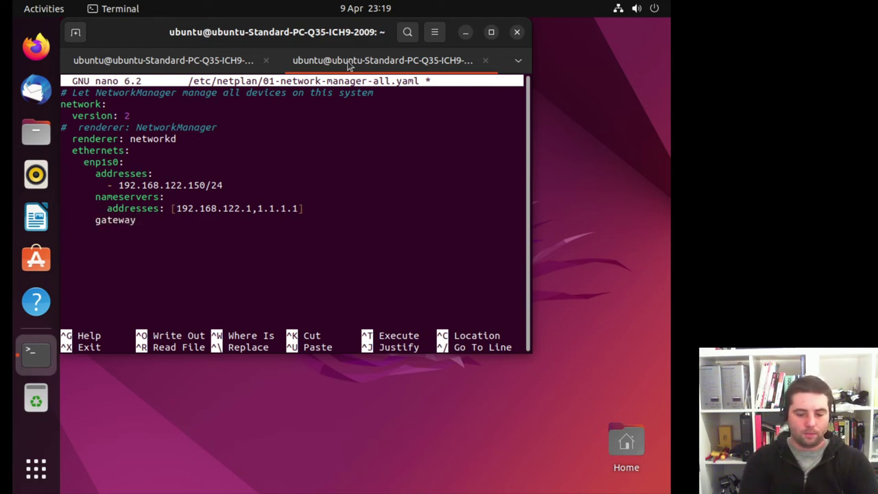
{"action": "type", "text": "4:"}
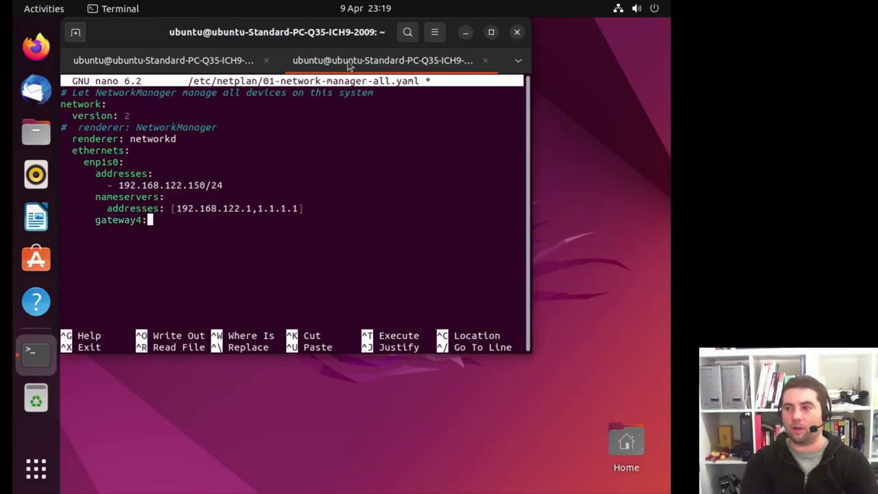
{"action": "key", "text": "BackSpace"}
{"action": "key", "text": "BackSpace"}
{"action": "key", "text": "BackSpace"}
{"action": "key", "text": "BackSpace"}
{"action": "key", "text": "BackSpace"}
{"action": "key", "text": "BackSpace"}
{"action": "key", "text": "BackSpace"}
{"action": "key", "text": "BackSpace"}
{"action": "key", "text": "BackSpace"}
{"action": "key", "text": "BackSpace"}
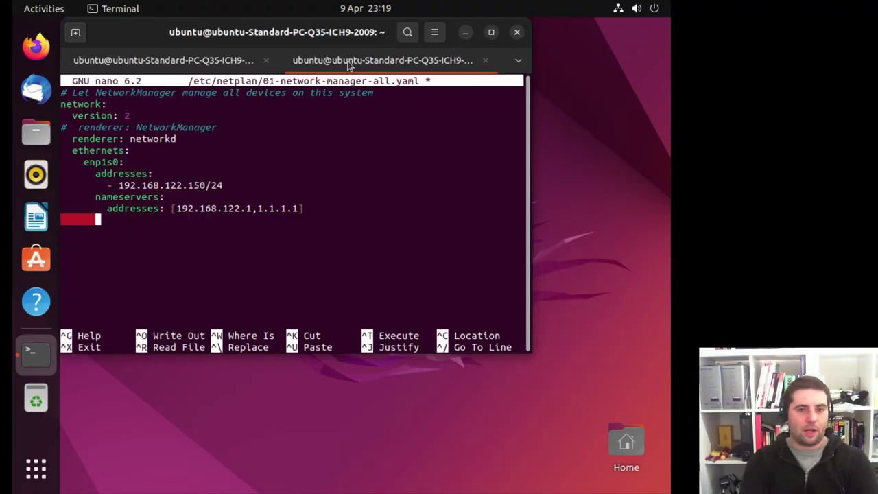
Add a routes: key under enp1s0 with a nested dash item to: default and via: 192.168.122.1 aligned beneath it.
{"action": "type", "text": "routes:"}
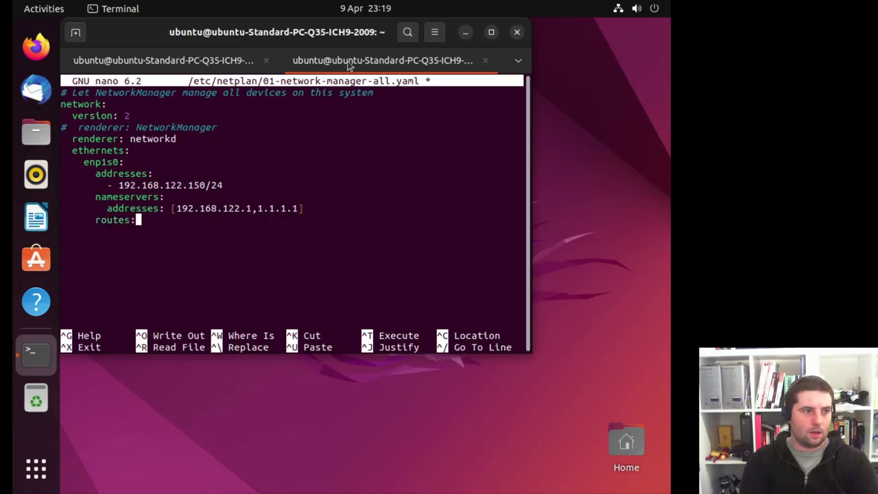
{"action": "key", "text": "Return"}
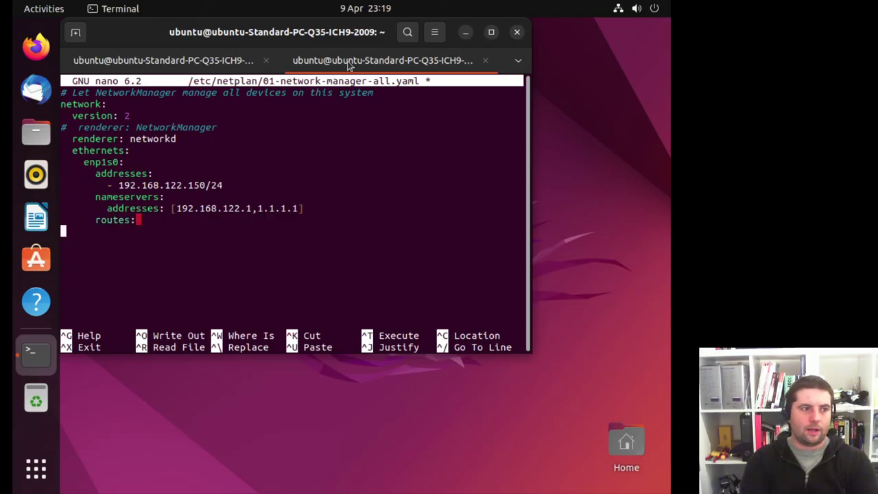
{"action": "type", "text": "- to"}
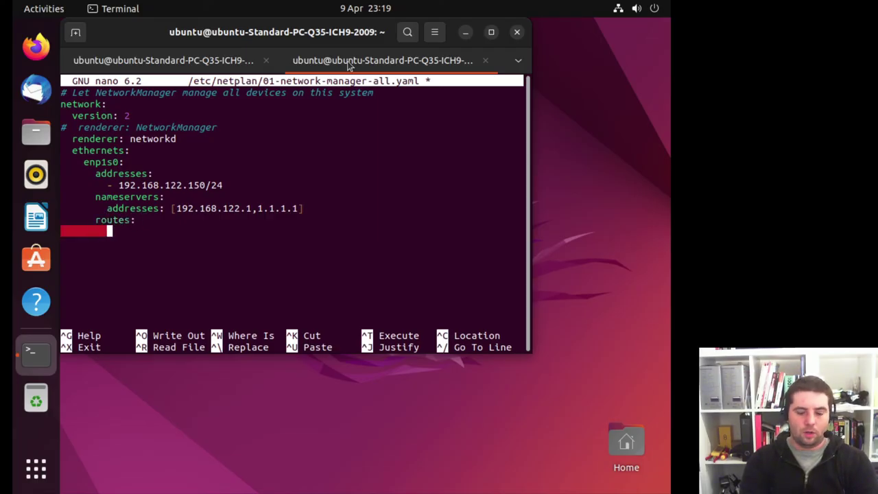
{"action": "type", "text": ": default"}
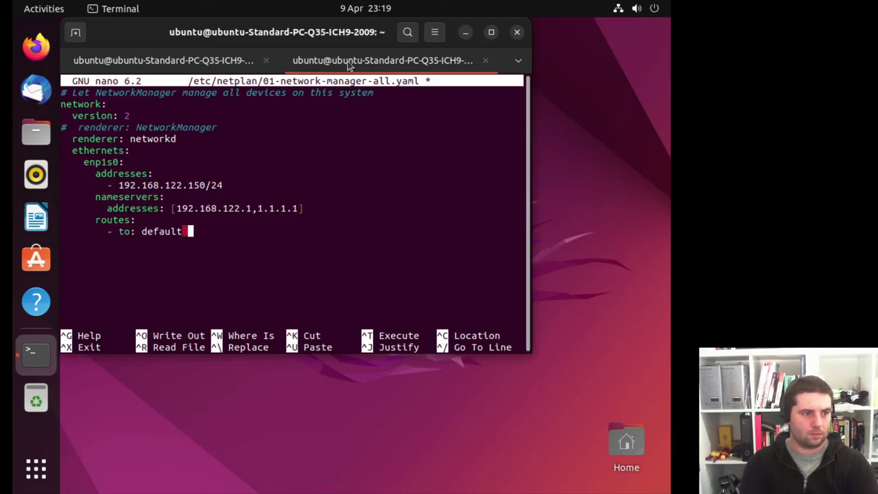
{"action": "key", "text": "BackSpace"}
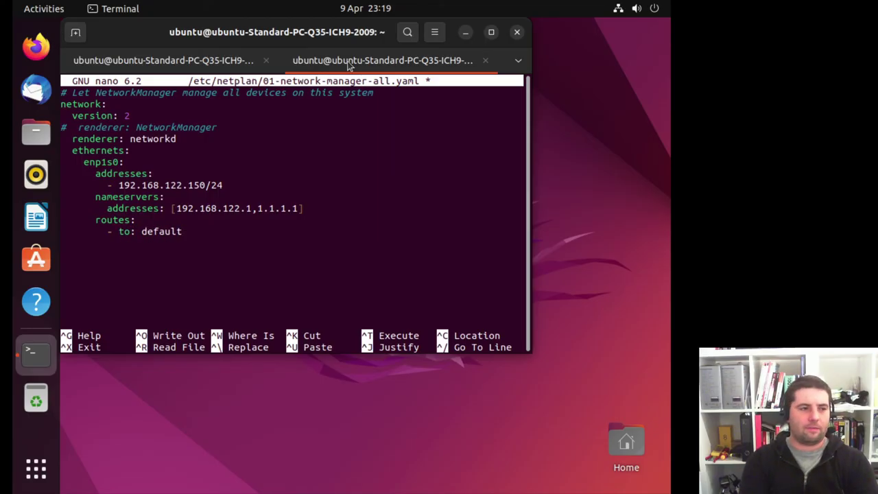
{"action": "key", "text": "Return"}
{"action": "type", "text": "via: 19"}
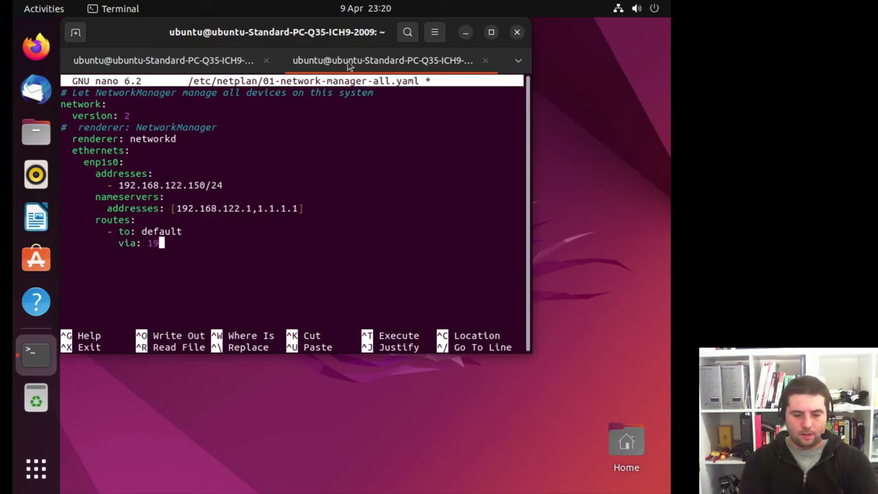
{"action": "type", "text": "2.168.122.1"}
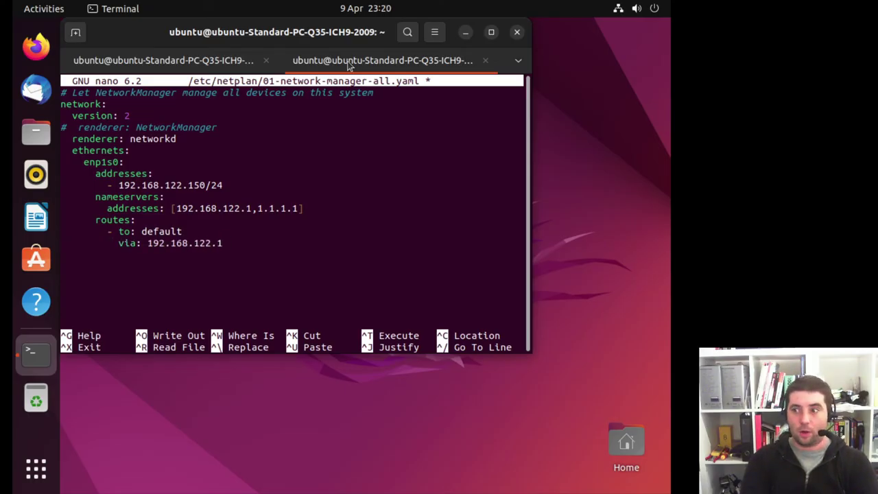
Save the netplan file under its existing name and exit nano.
{"action": "key", "text": "ctrl+o"}
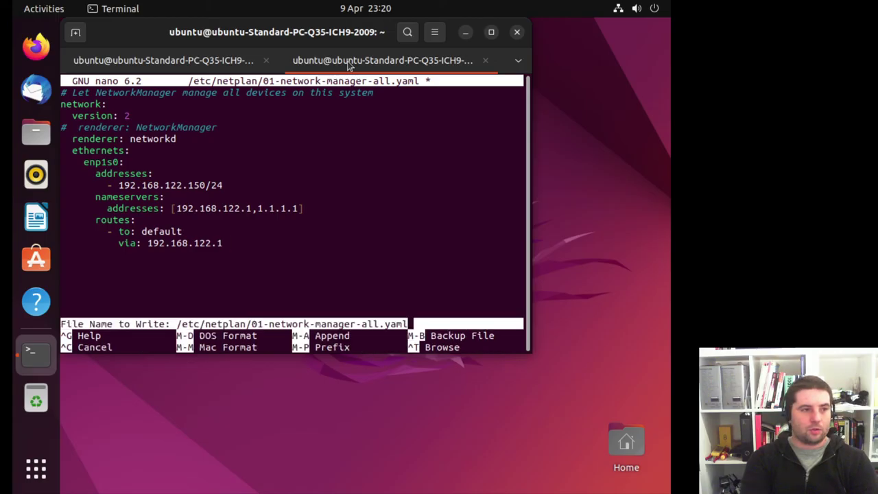
{"action": "key", "text": "Return"}
{"action": "key", "text": "ctrl+x"}
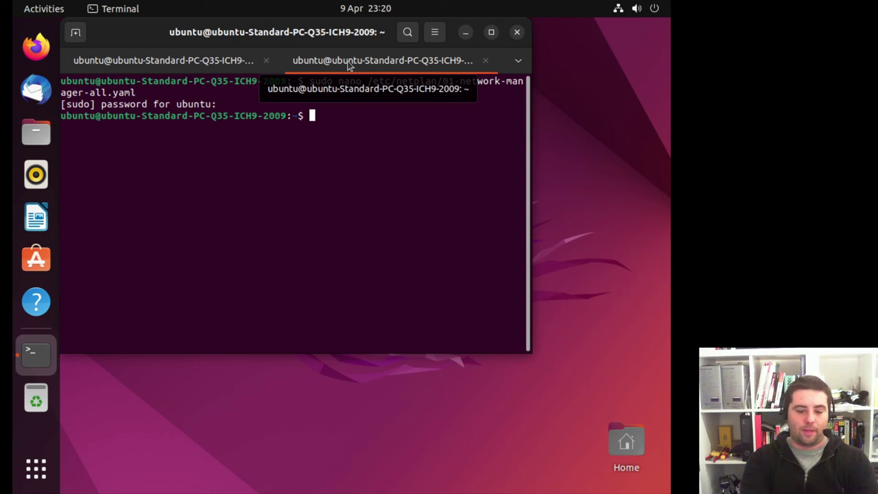
Apply the new network configuration with sudo netplan apply.
{"action": "type", "text": "sudo netp"}
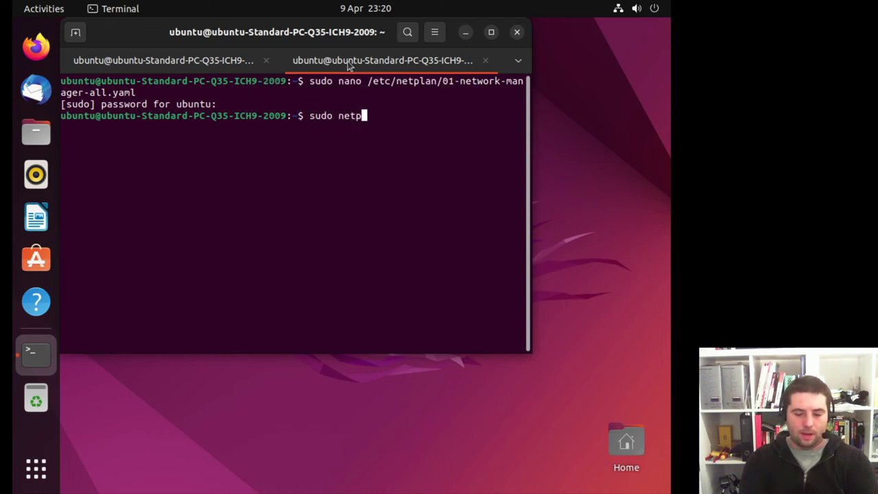
{"action": "type", "text": "lan apply"}
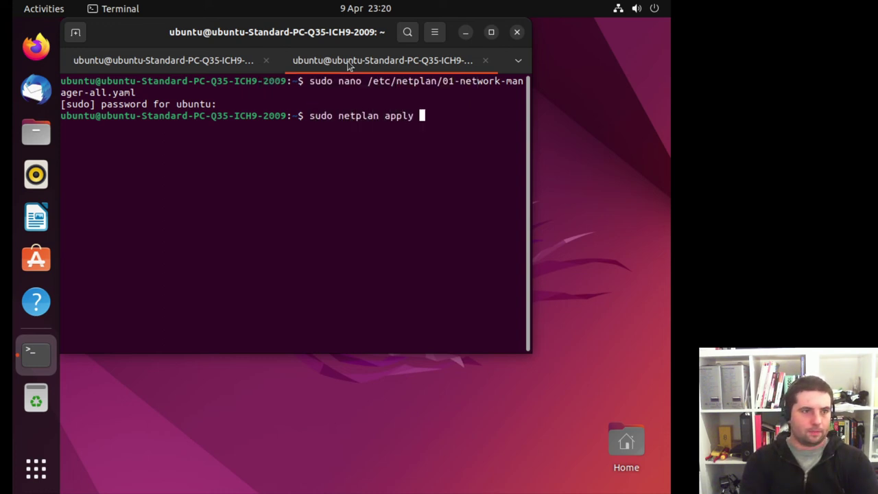
{"action": "key", "text": "Return"}
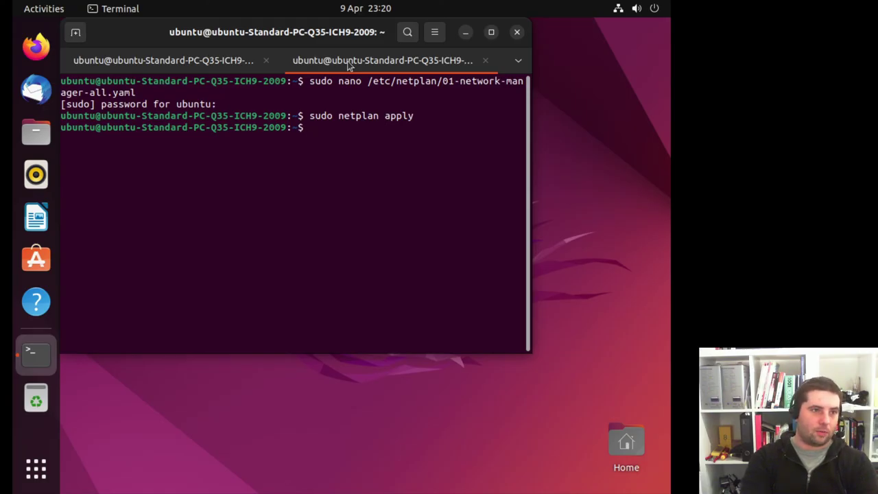
Run ip addr show and check the IPv4 address assigned to enp1s0.
{"action": "type", "text": "ip "}
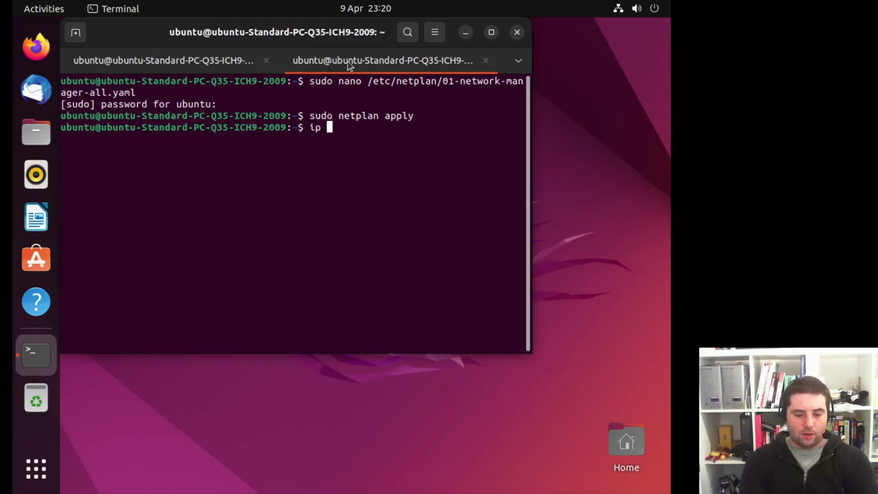
{"action": "type", "text": "addr show"}
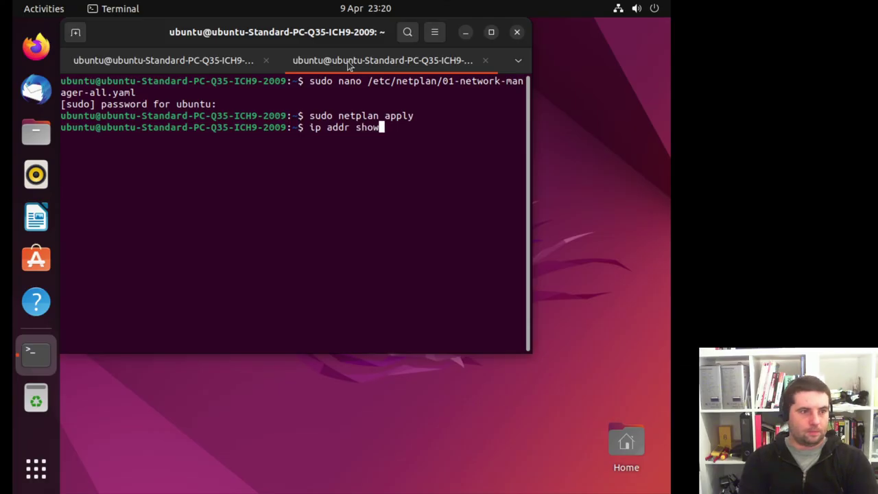
{"action": "key", "text": "Return"}
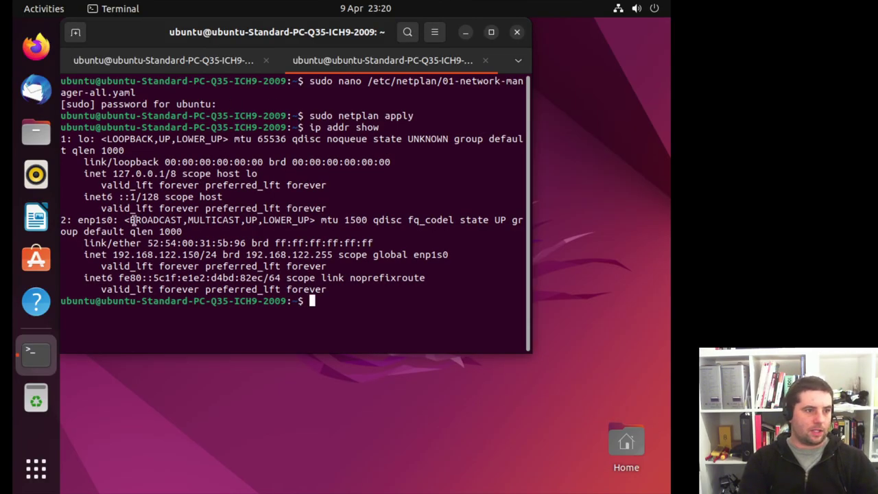
{"action": "left_click_drag", "start_coordinate": [114, 254], "coordinate": [217, 255]}
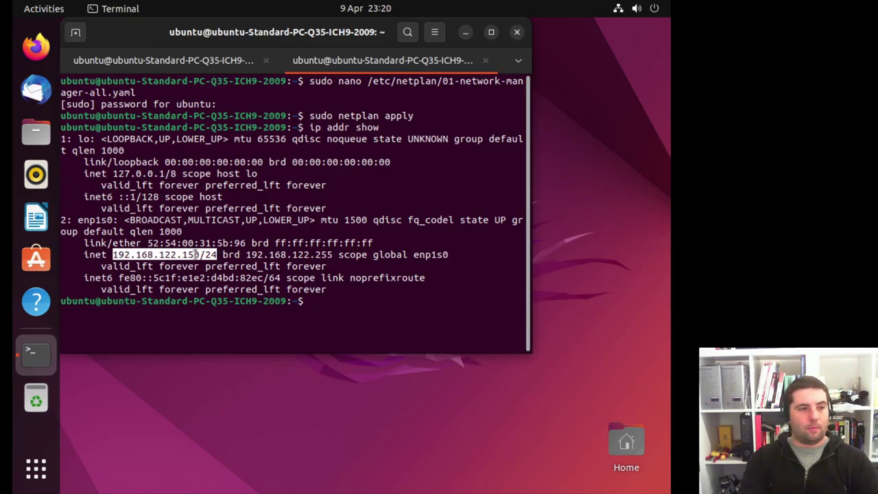
{"action": "left_click", "coordinate": [368, 308]}
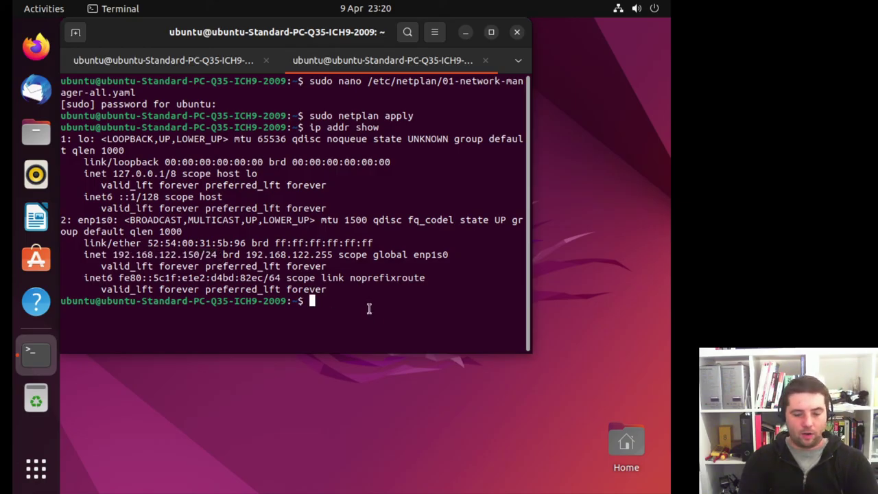
Test connectivity by pinging 1.1.1.1, and stop the ping after a few replies.
{"action": "type", "text": "ping 1.1.1.1"}
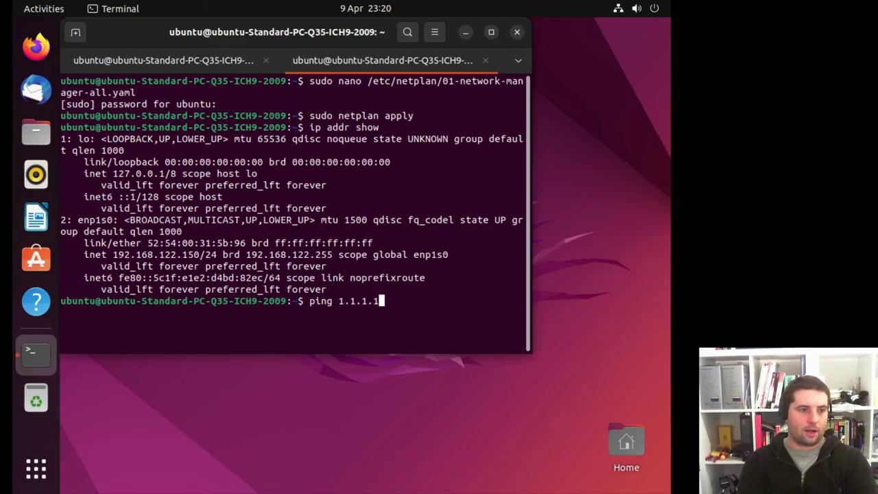
{"action": "key", "text": "Return"}
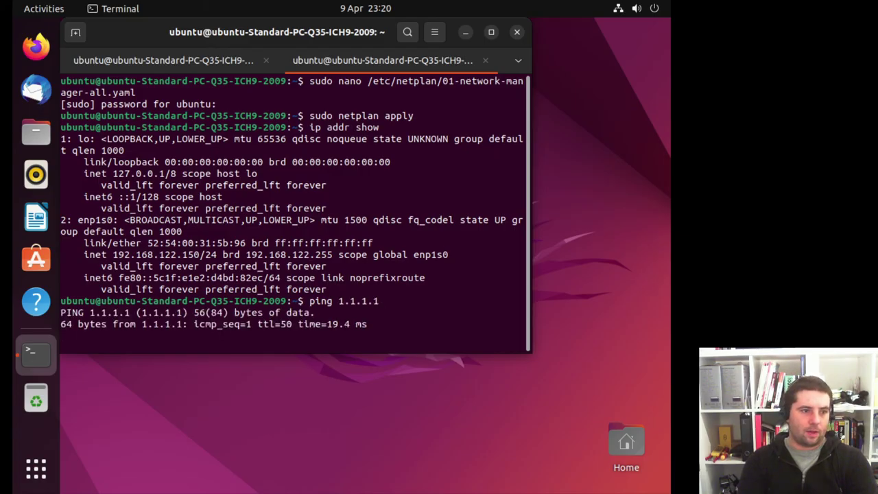
{"action": "key", "text": "ctrl+c"}
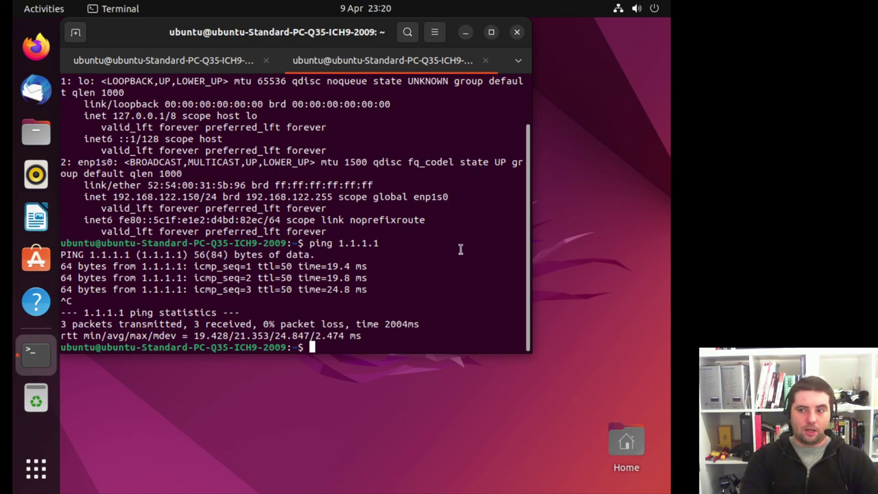
Close the second terminal tab, which was used for the netplan editing and the ping test.
{"action": "scroll", "coordinate": [439, 256], "scroll_direction": "up", "scroll_amount": 2}
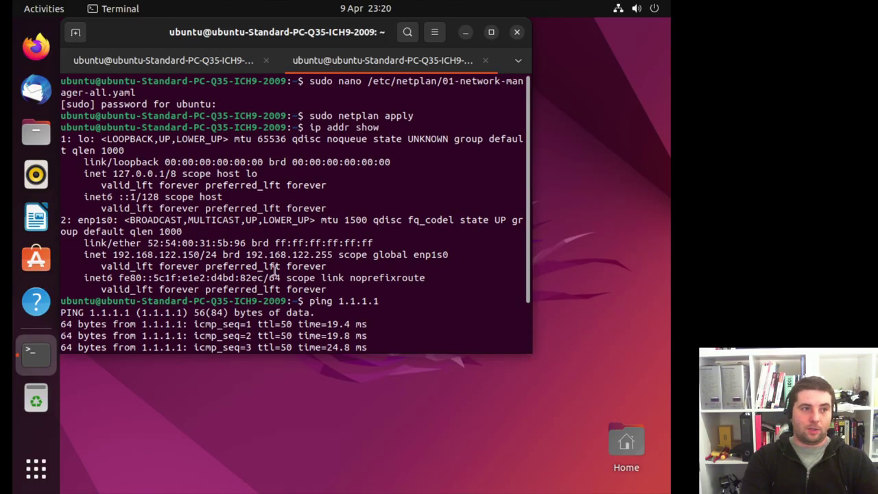
{"action": "key", "text": "ctrl+c"}
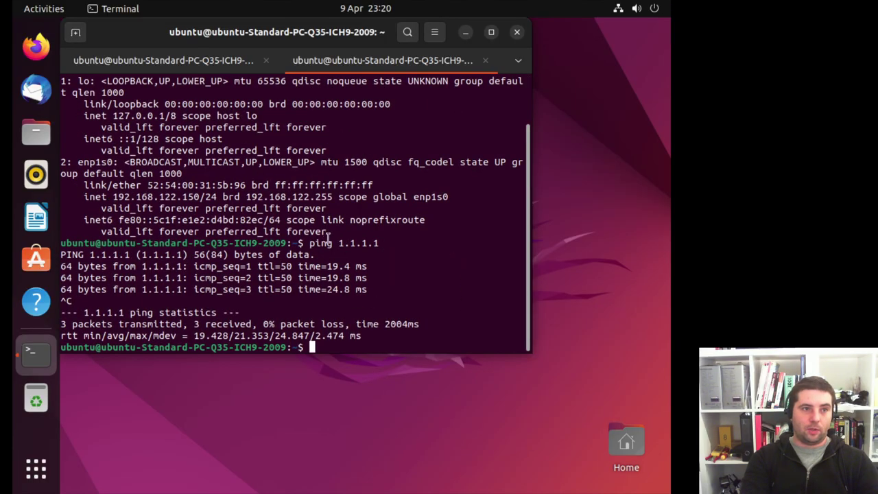
{"action": "left_click", "coordinate": [487, 60]}
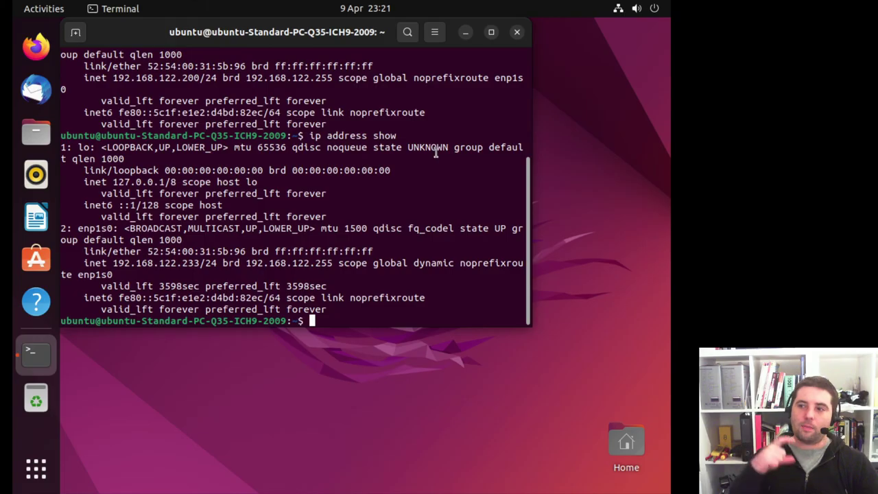